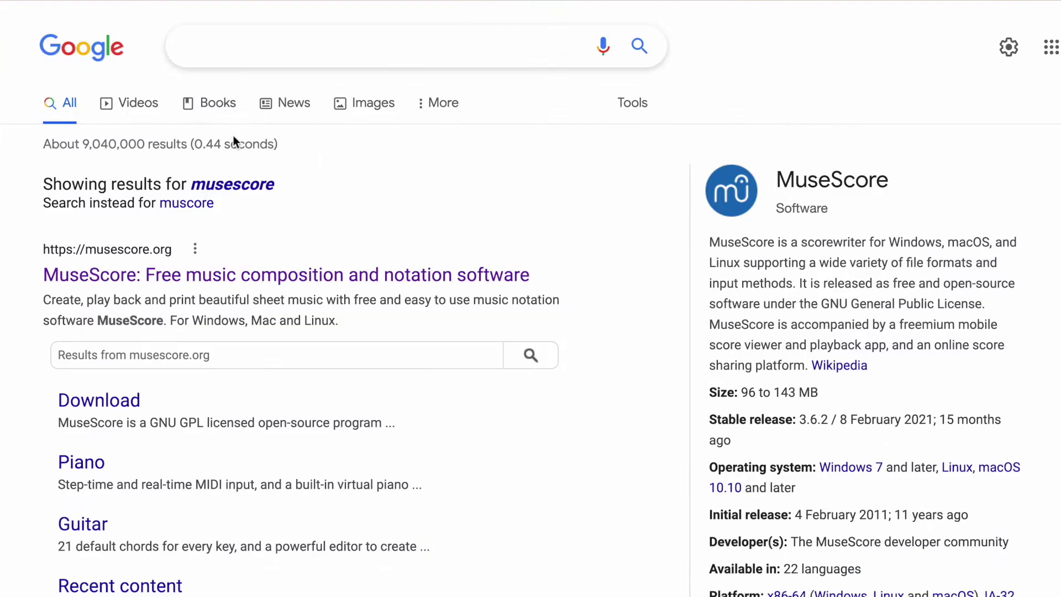
Step: Search the web for musescore
scroll(231, 168, "down", 1)
left_click(288, 56)
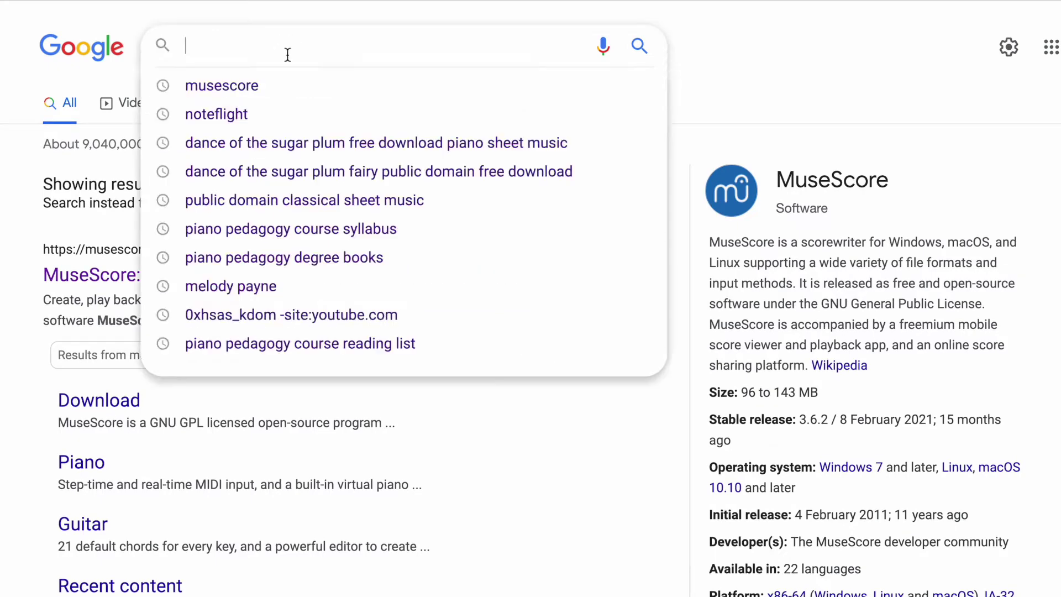
type("muse")
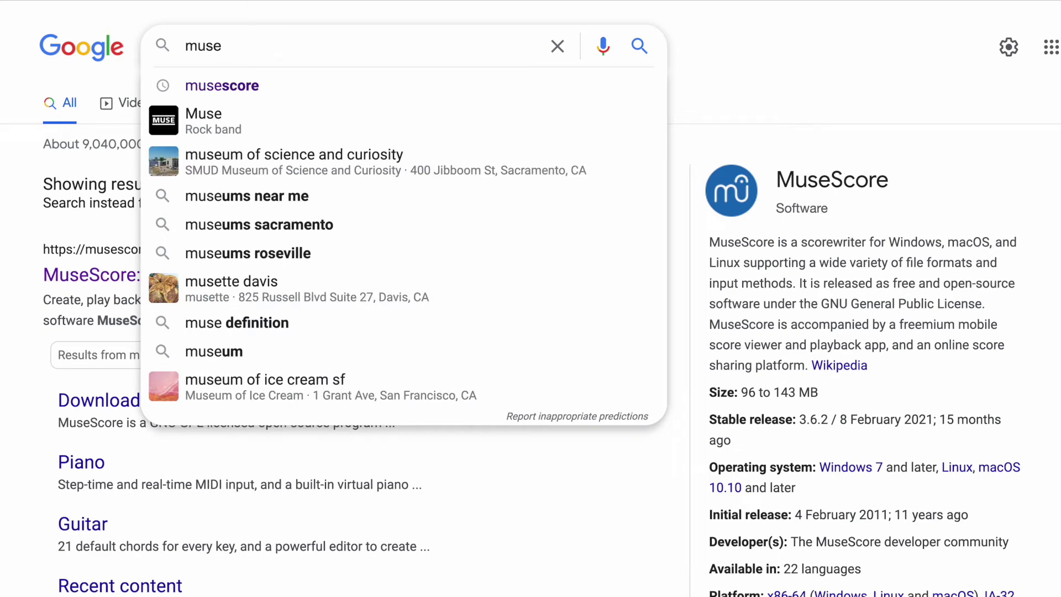
type("score")
key("Return")
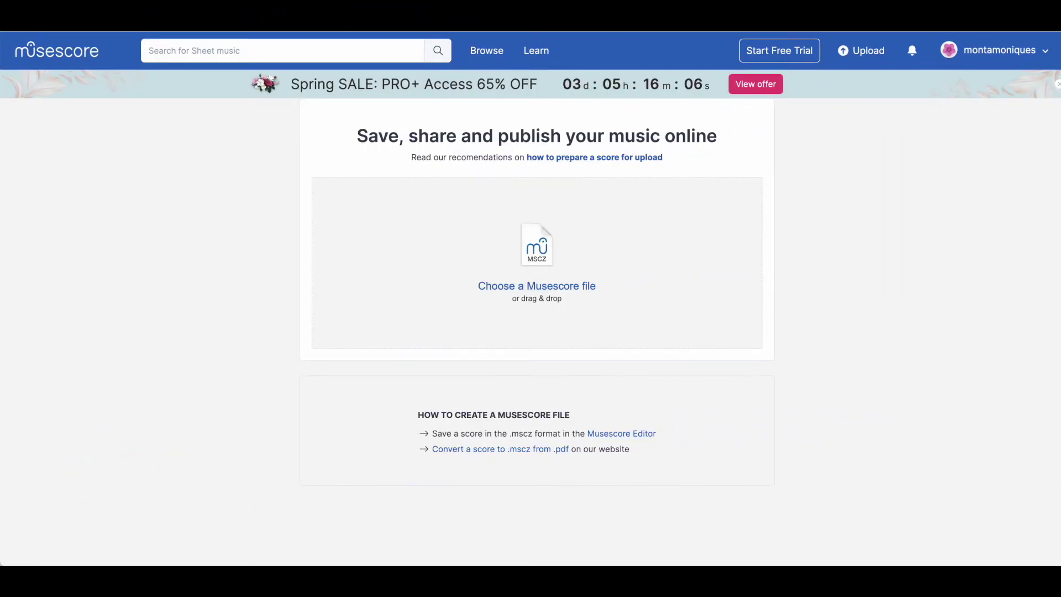
Step: Search the sheet music site for "dance of the sugar plum fairy"
type("dance of the ")
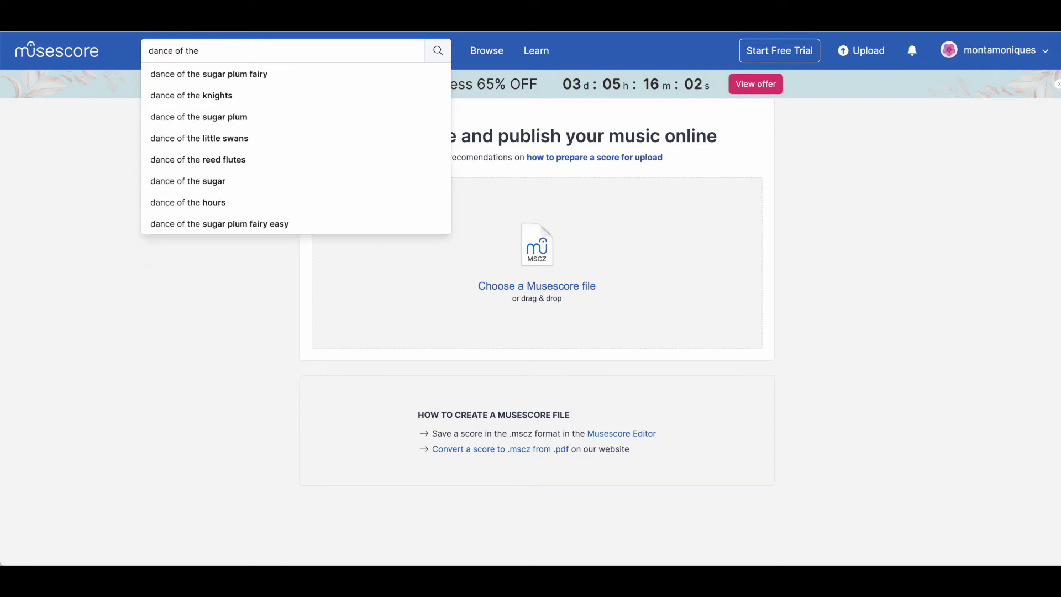
type("sugar plum fairy")
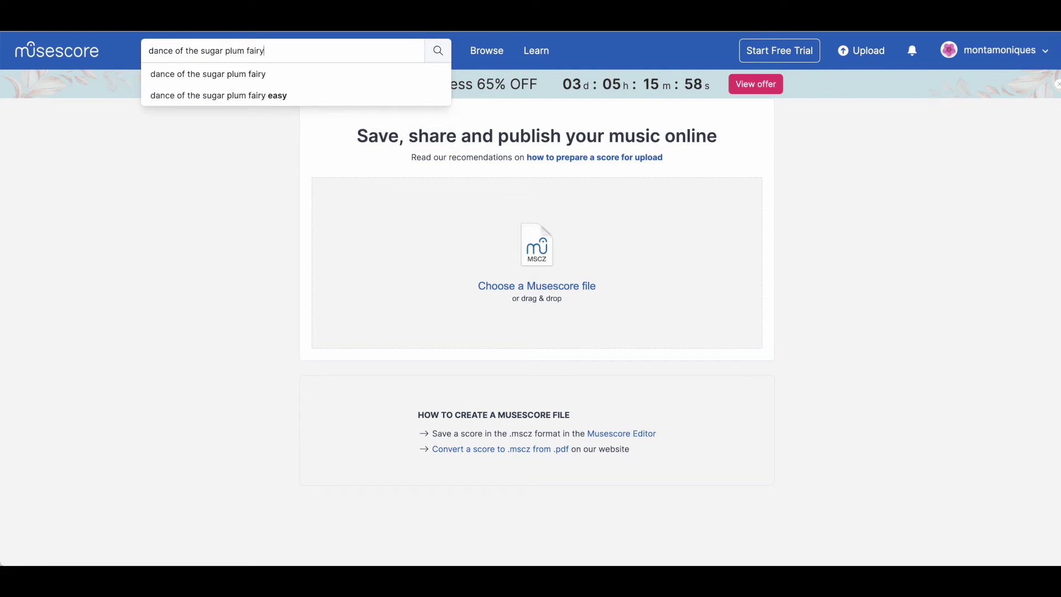
key("Return")
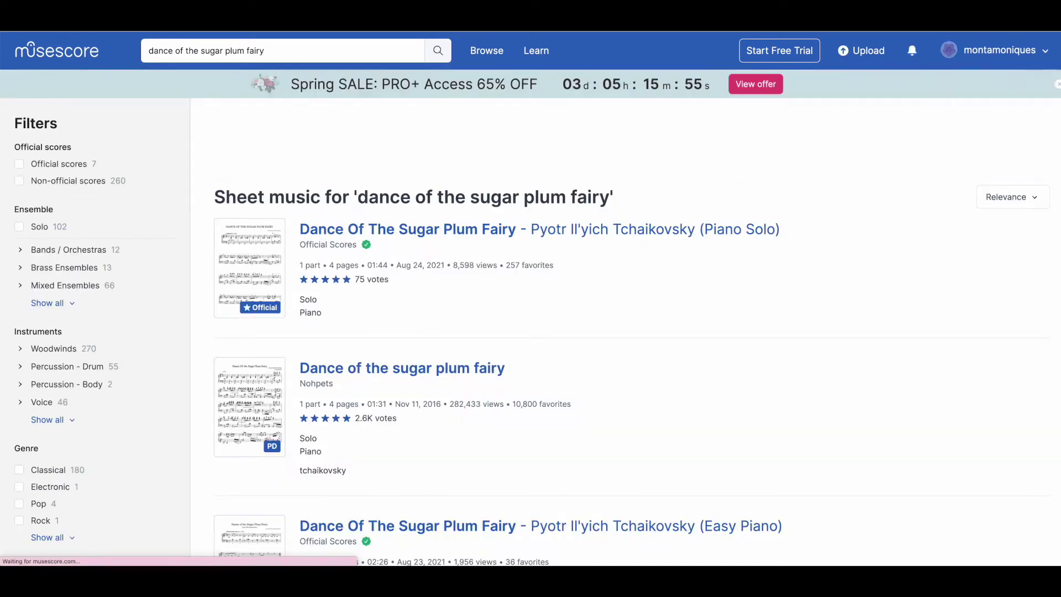
Step: Refine the sheet music search to "dance of the sugar plum fairy easy"
left_click(277, 53)
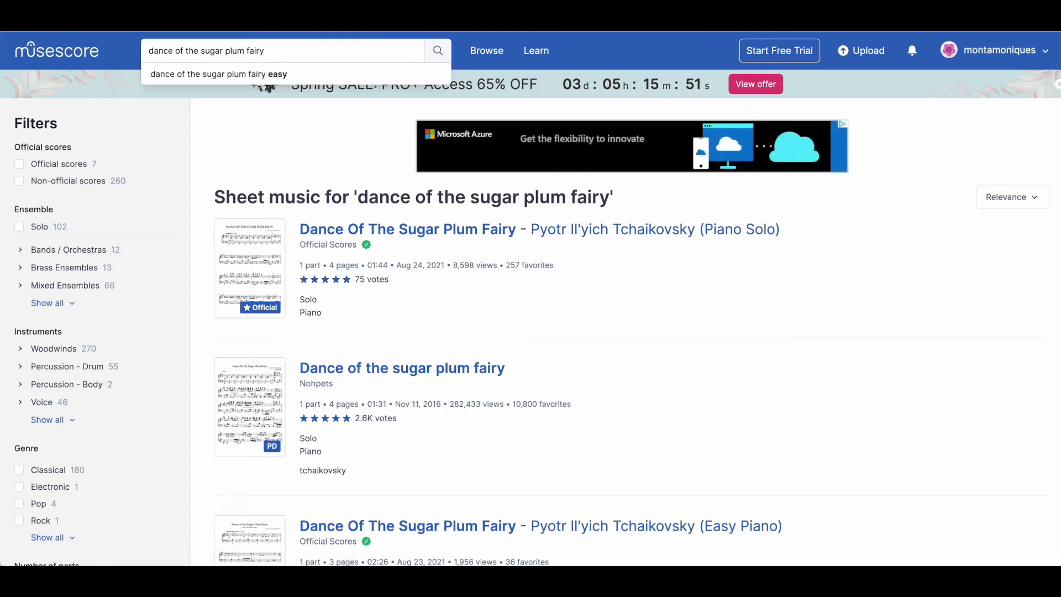
type("easy")
key("Return")
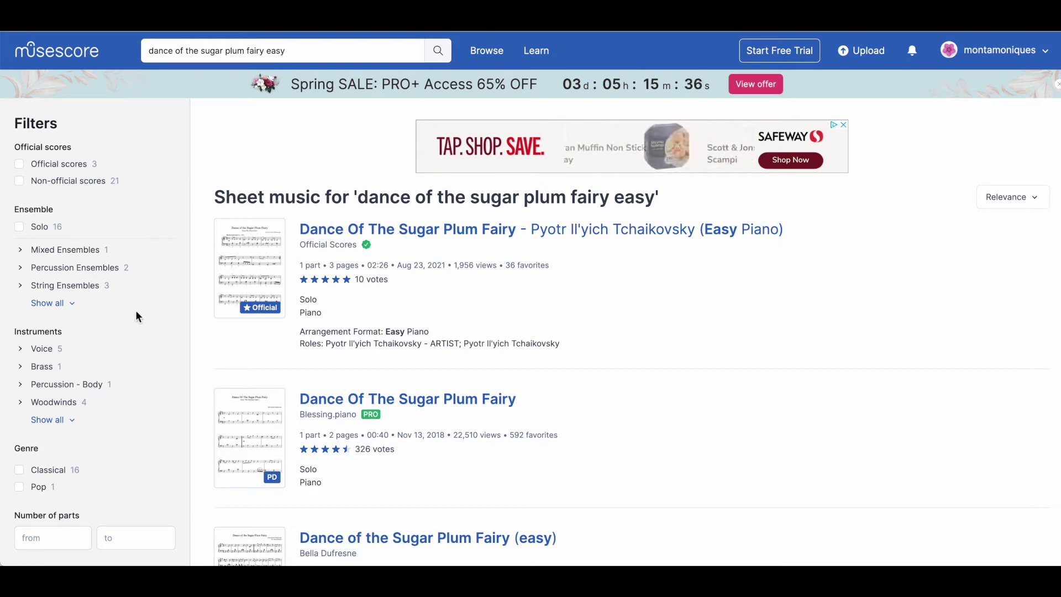
scroll(136, 313, "down", 1)
scroll(136, 313, "up", 1)
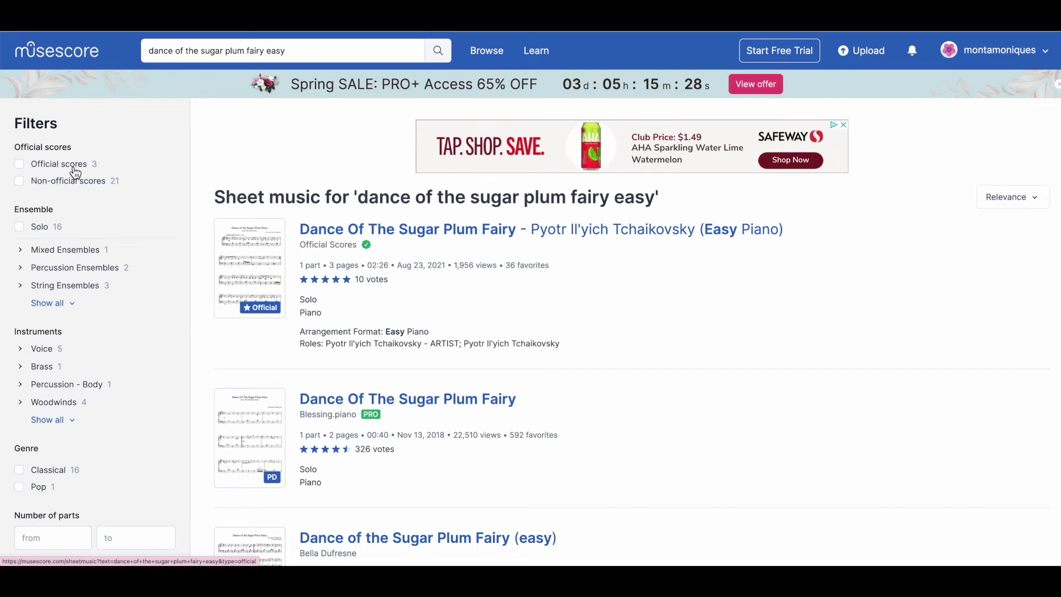
Step: Try limiting the results to official scores, and clear that filter again
left_click(19, 164)
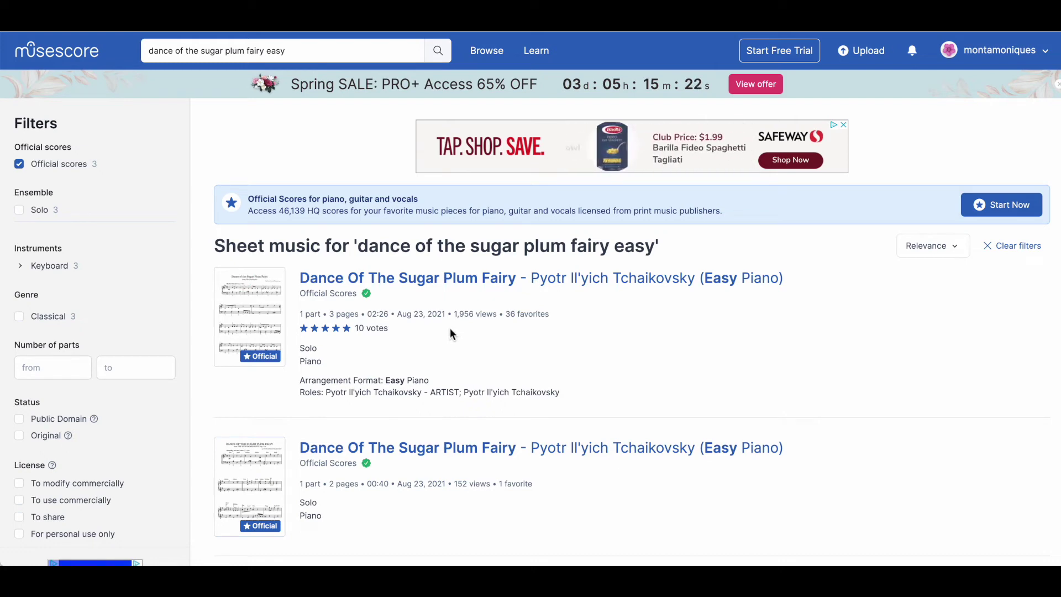
left_click(26, 167)
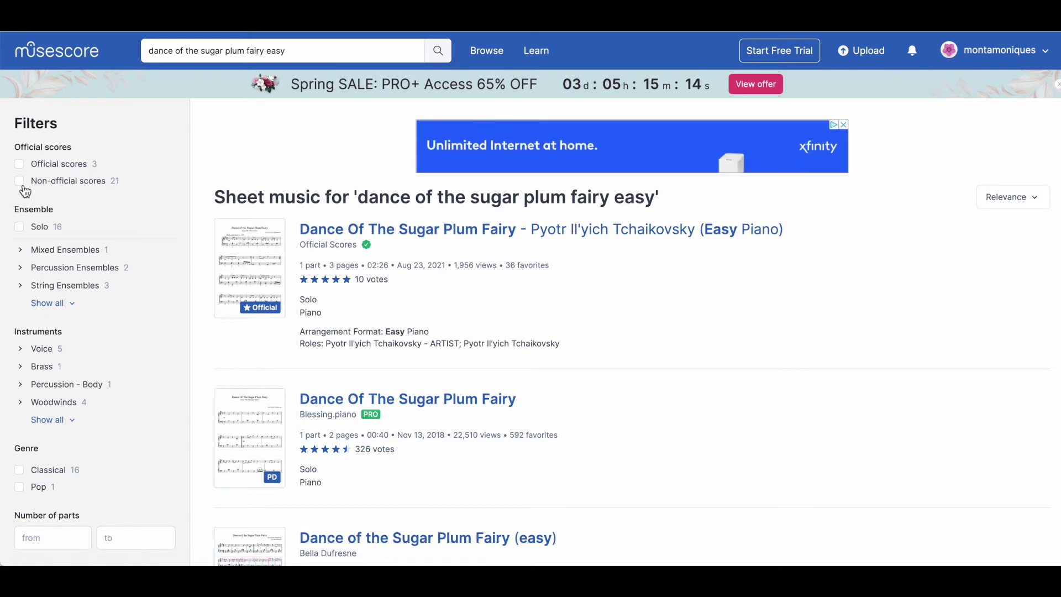
Step: Filter the results to non-official scores with Piano as the keyboard instrument
left_click(24, 187)
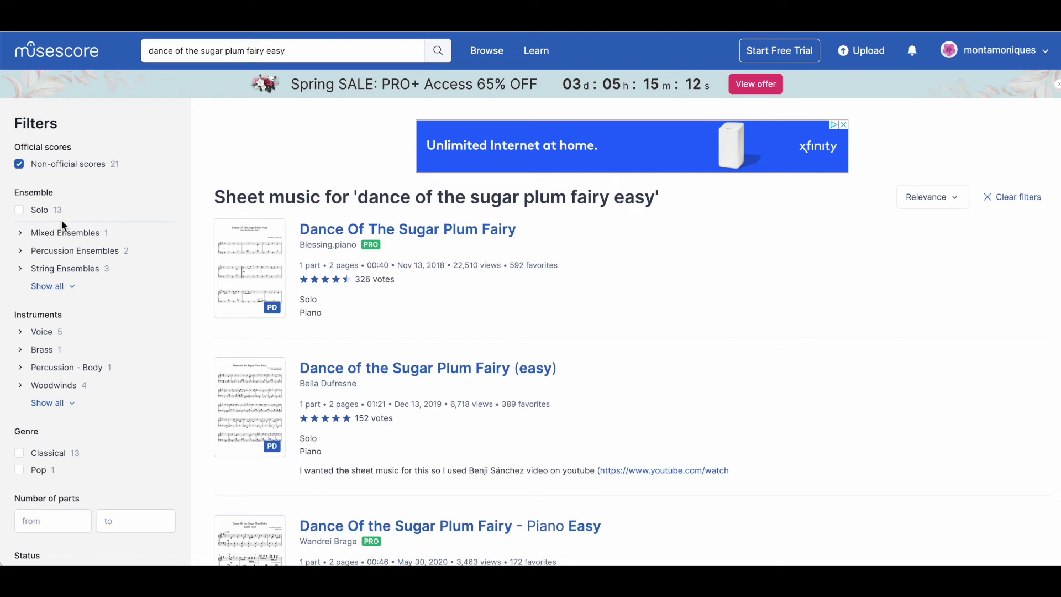
scroll(64, 224, "down", 3)
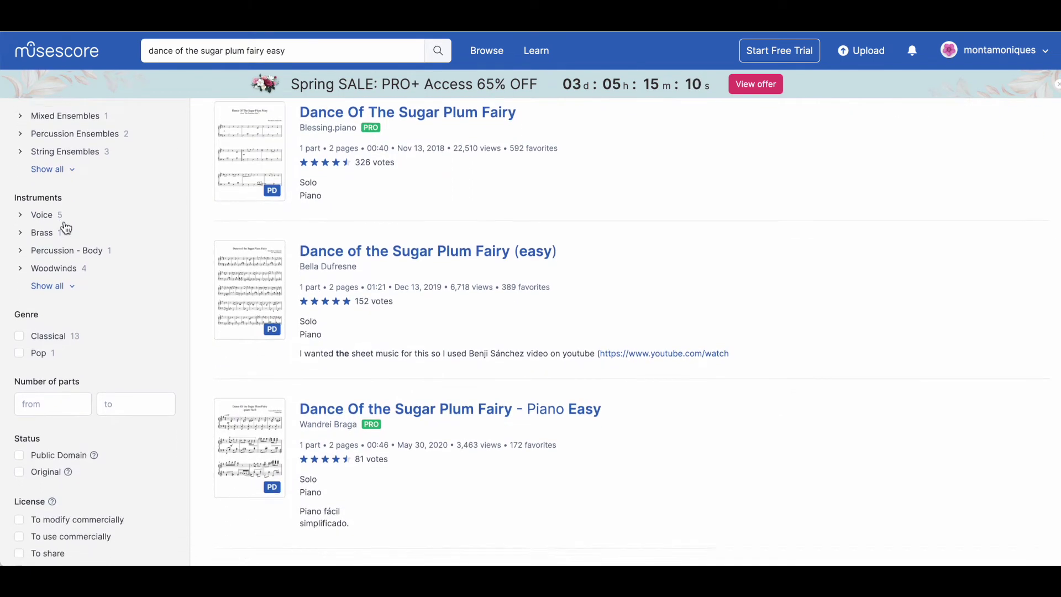
scroll(64, 226, "down", 2)
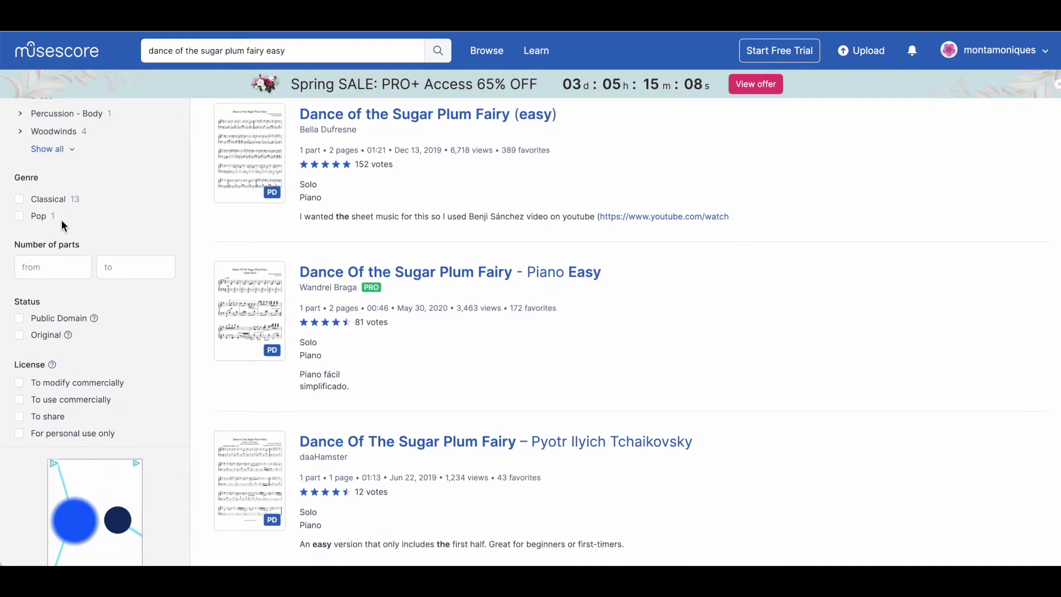
scroll(66, 228, "up", 3)
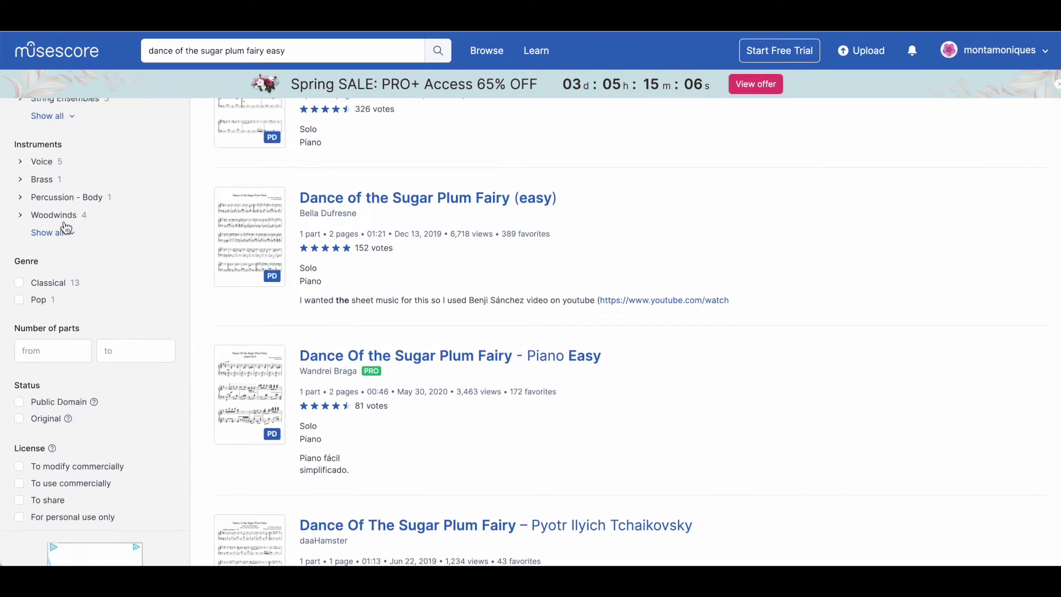
left_click(77, 240)
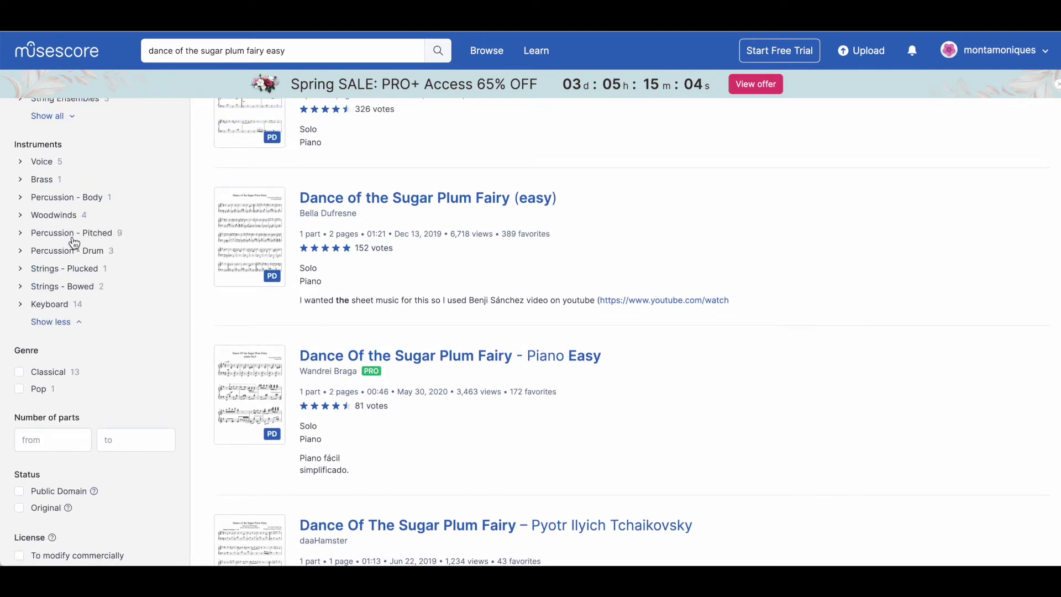
left_click(22, 305)
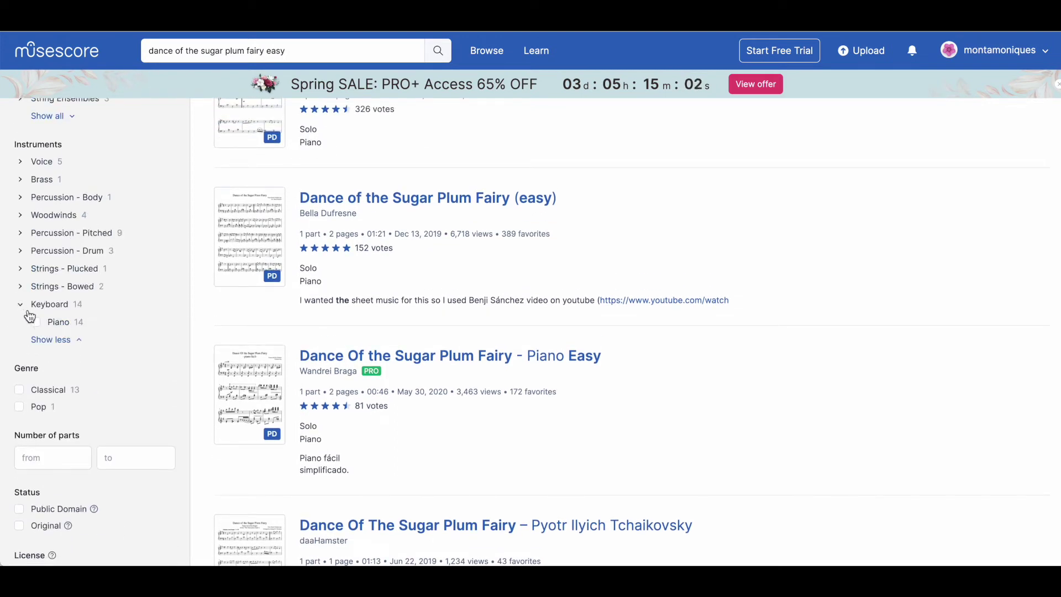
left_click(36, 322)
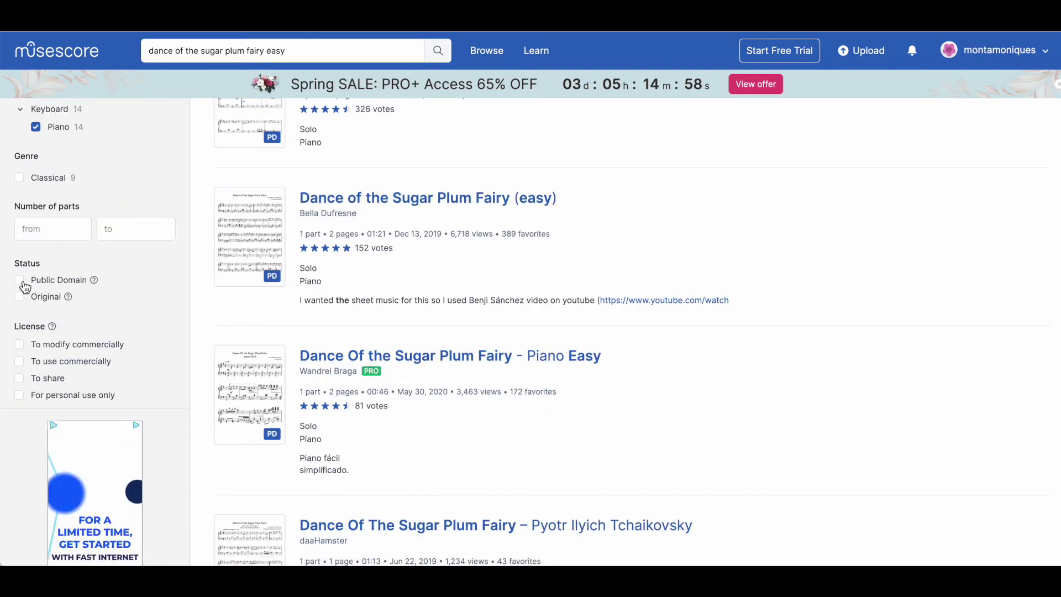
Step: Restrict the results to Public Domain status and the "For personal use only" license
left_click(21, 280)
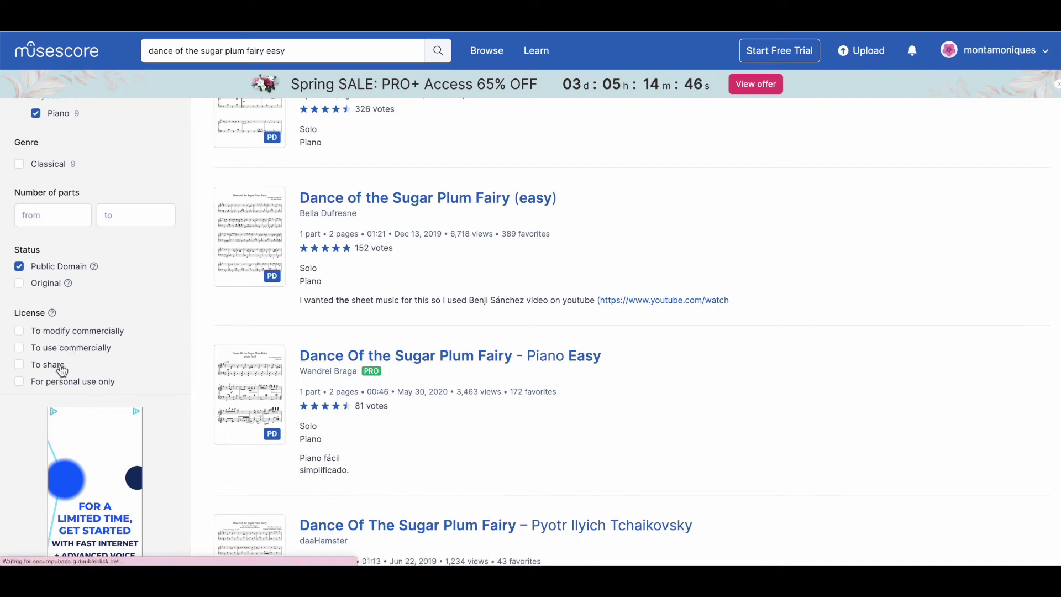
left_click(20, 383)
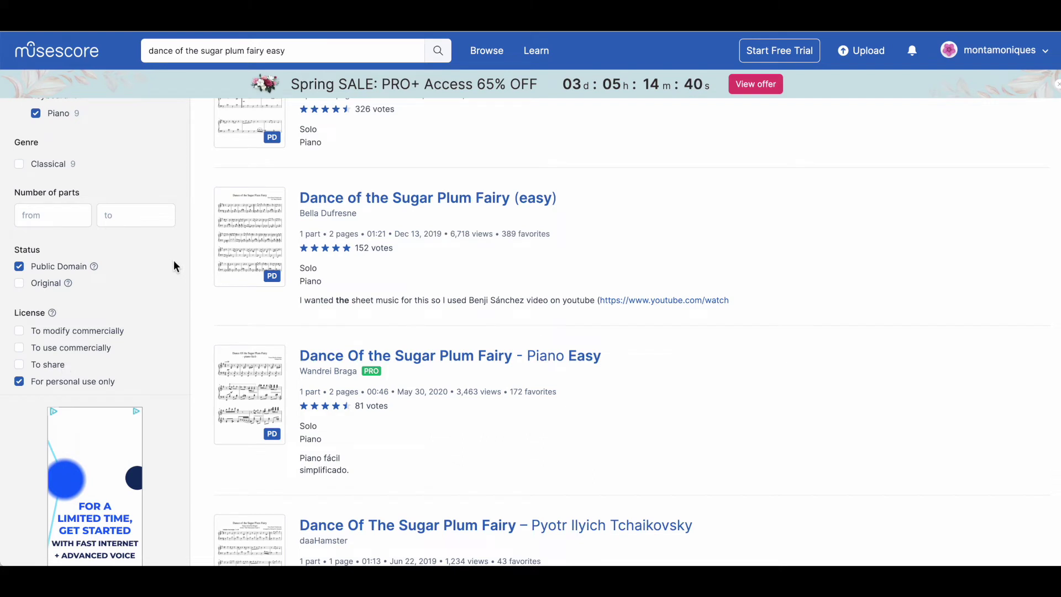
scroll(173, 264, "up", 3)
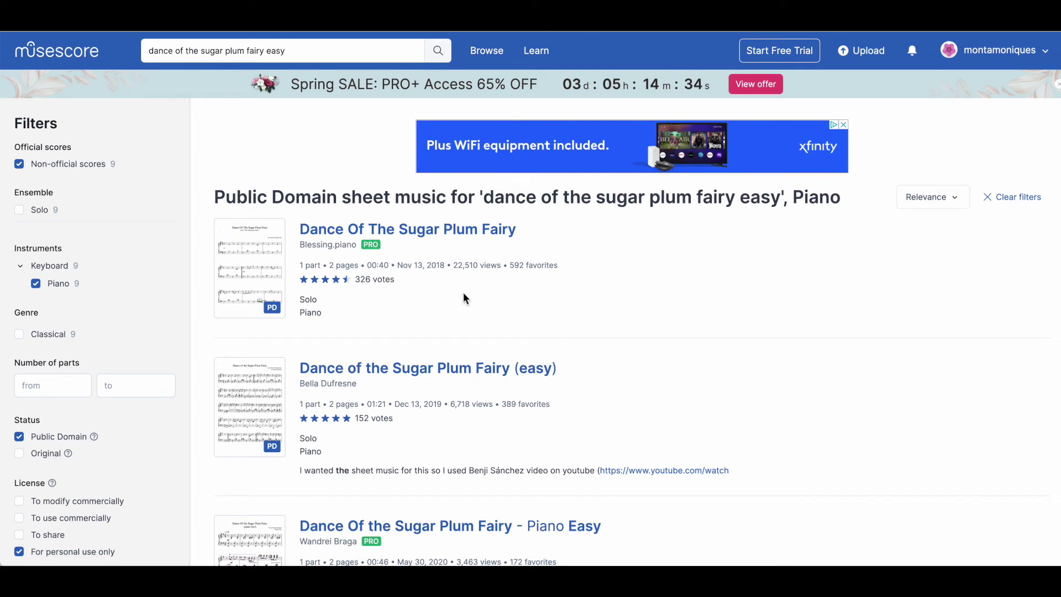
Step: Browse the search results for suitable easy piano arrangements of Dance of the Sugar Plum Fairy
scroll(461, 328, "down", 1)
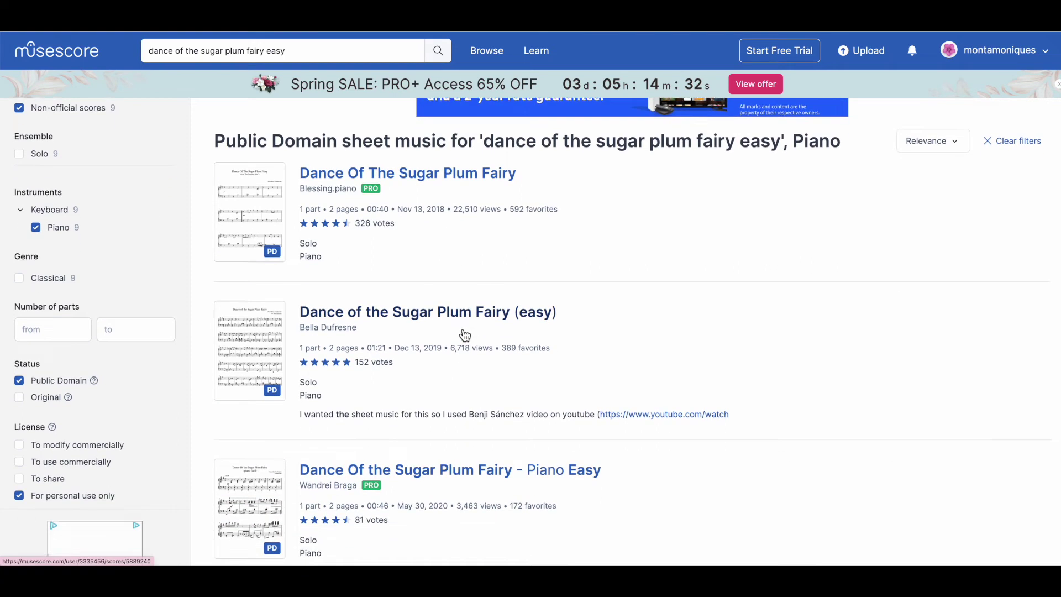
scroll(461, 329, "down", 3)
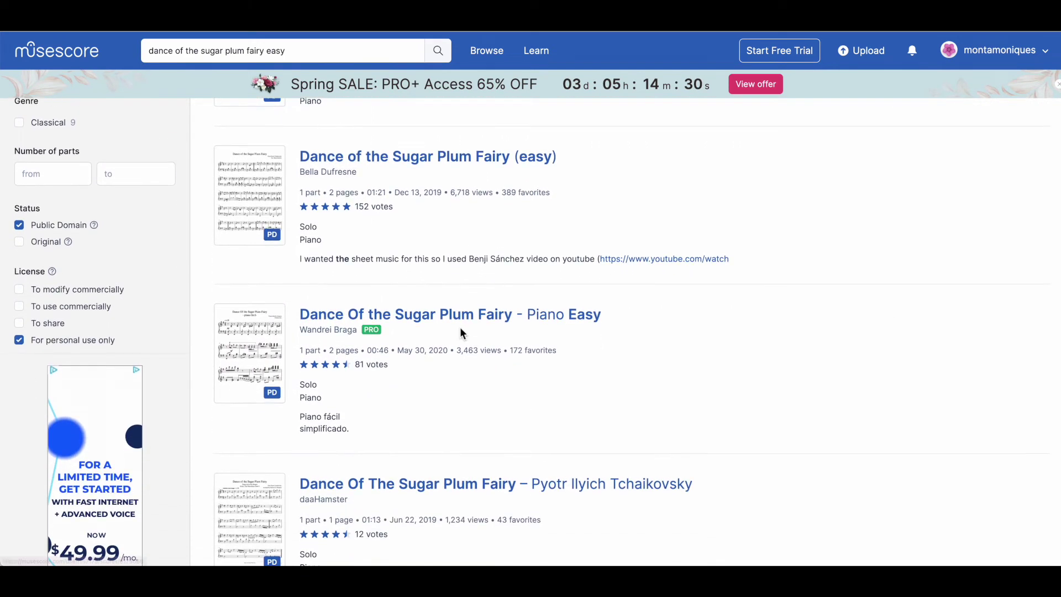
scroll(461, 329, "up", 3)
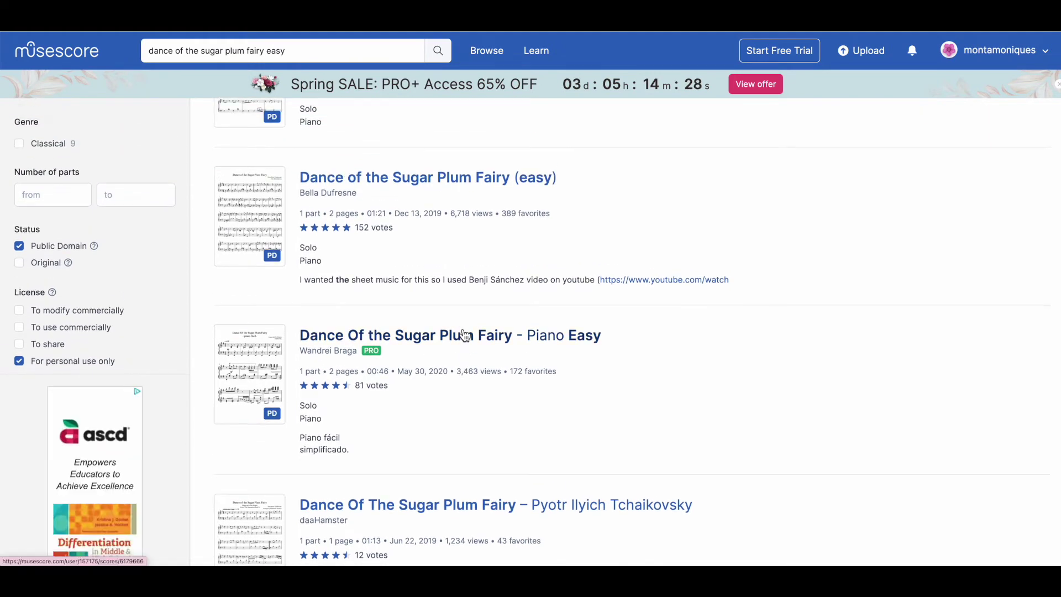
scroll(461, 329, "up", 1)
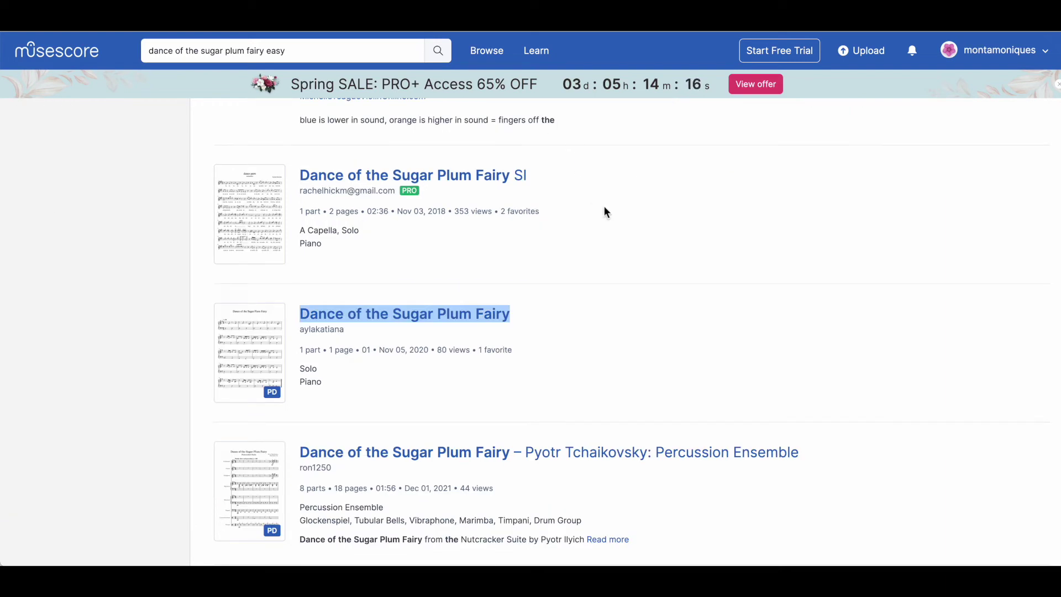
scroll(606, 210, "down", 1)
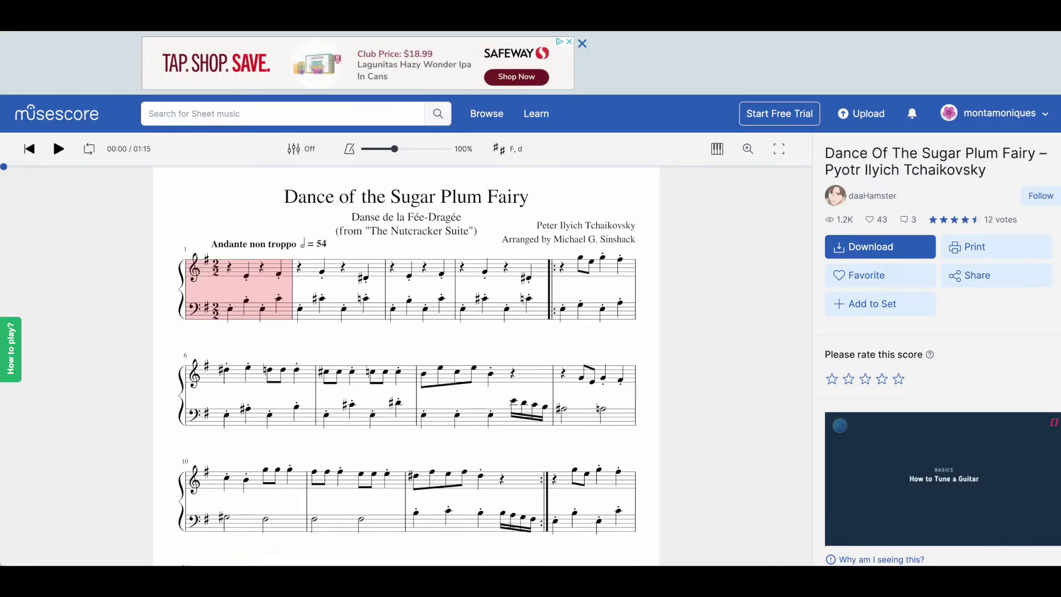
Step: Listen to the opening of the Pyotr Ilyich Tchaikovsky score with the volume raised, and pause it
left_click(62, 152)
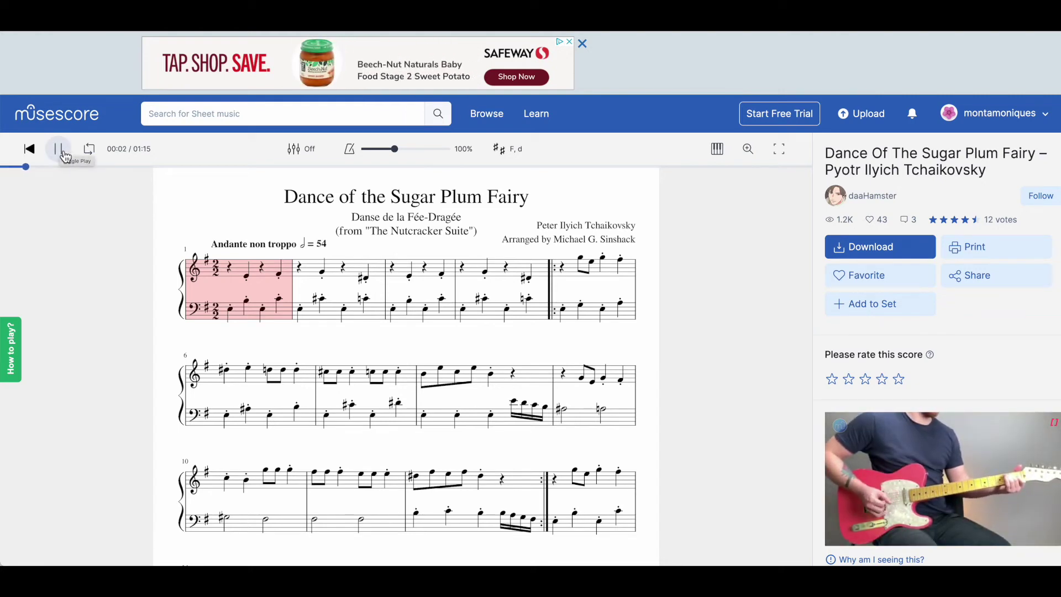
key("XF86AudioRaiseVolume")
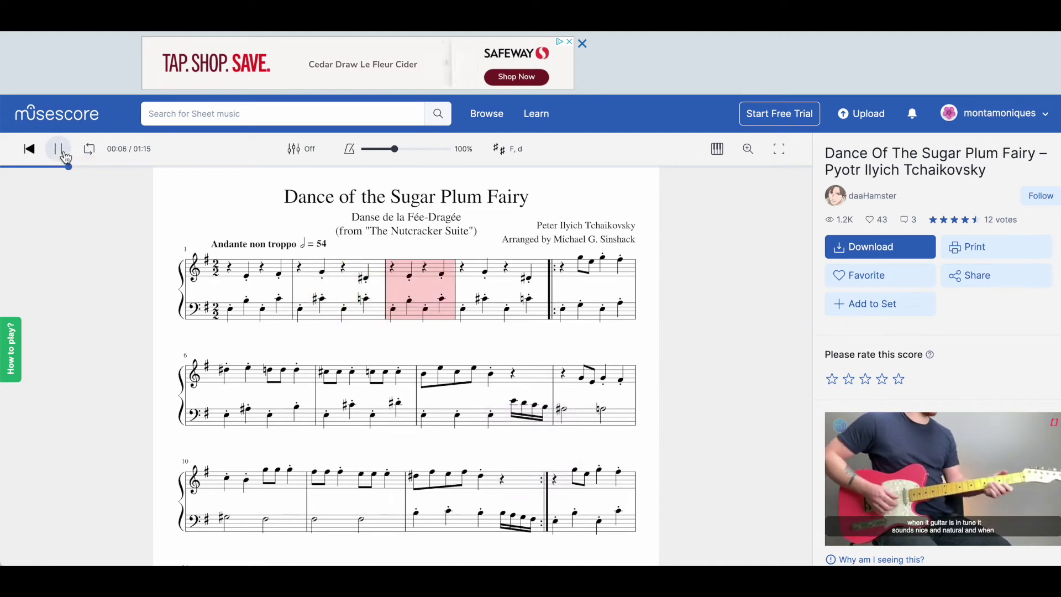
left_click(63, 155)
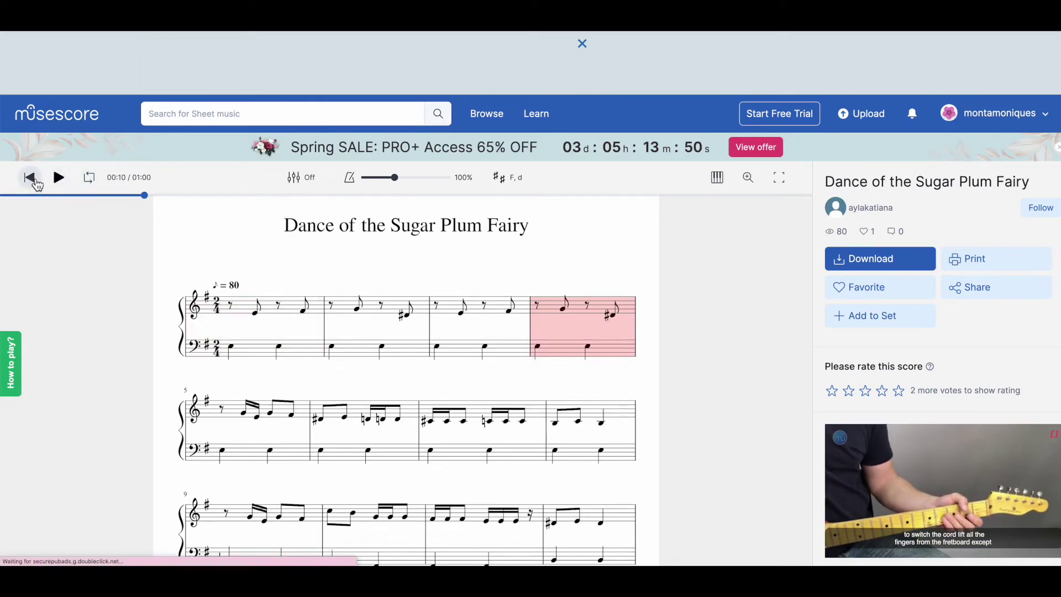
Step: Play the other Dance of the Sugar Plum Fairy arrangement from its beginning, and pause it
left_click(30, 178)
left_click(65, 186)
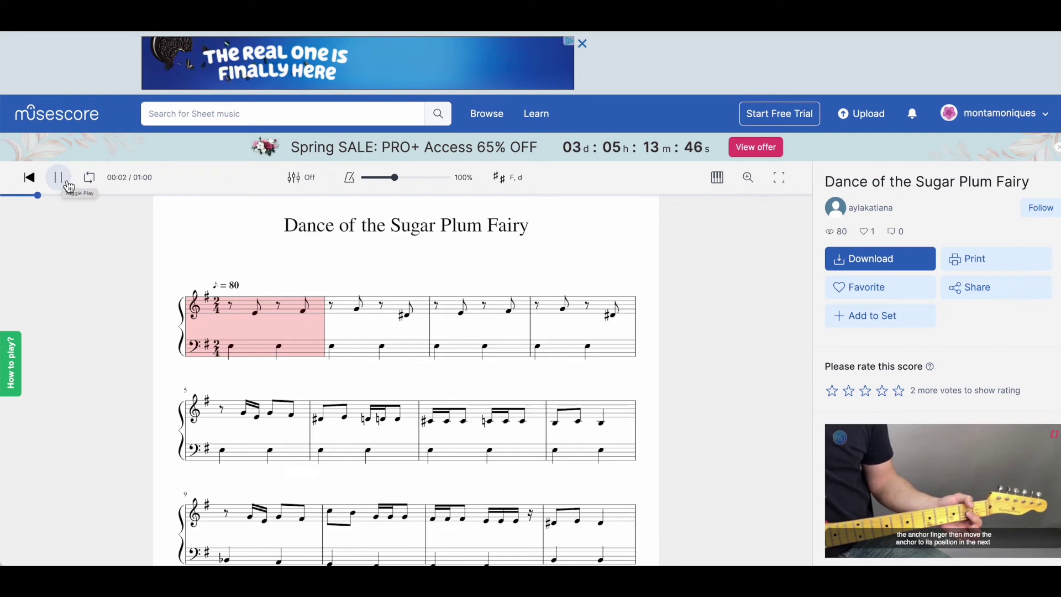
left_click(66, 185)
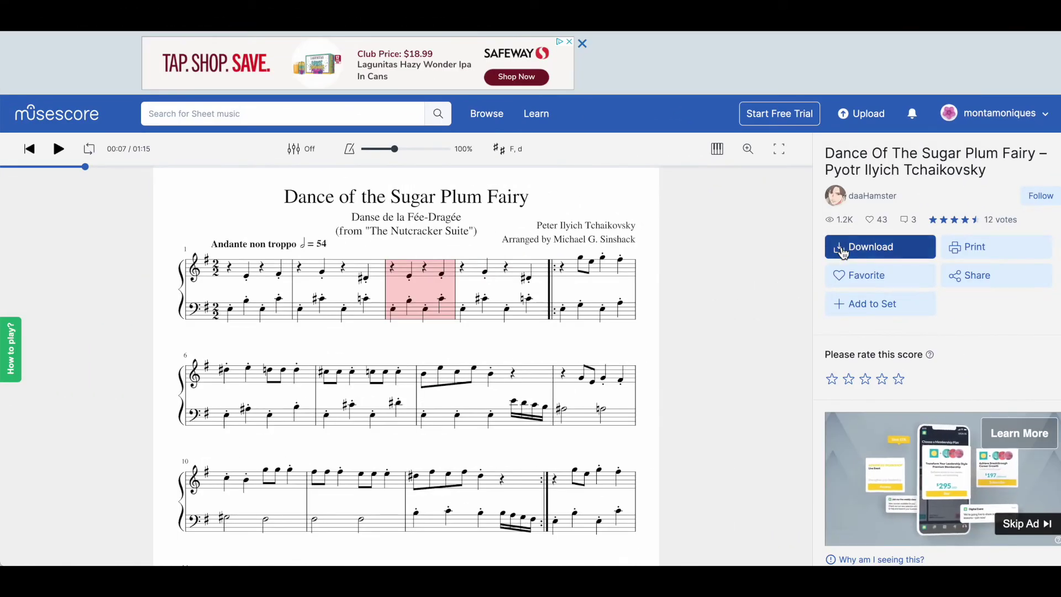
Step: Download the Pyotr Ilyich Tchaikovsky score in Musescore format, and dismiss the rating request
left_click(844, 255)
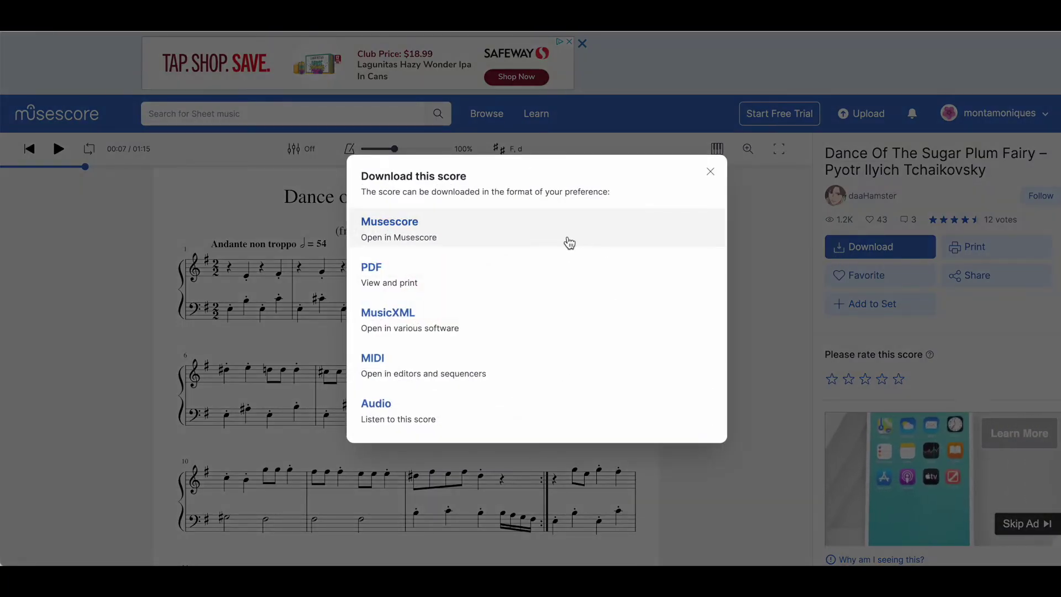
left_click(426, 238)
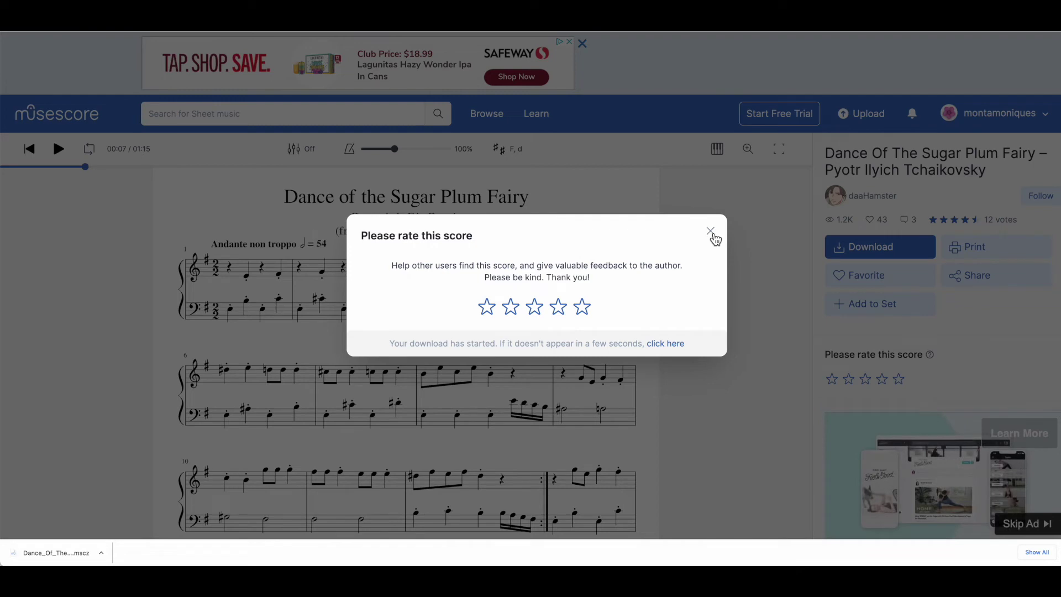
left_click(711, 232)
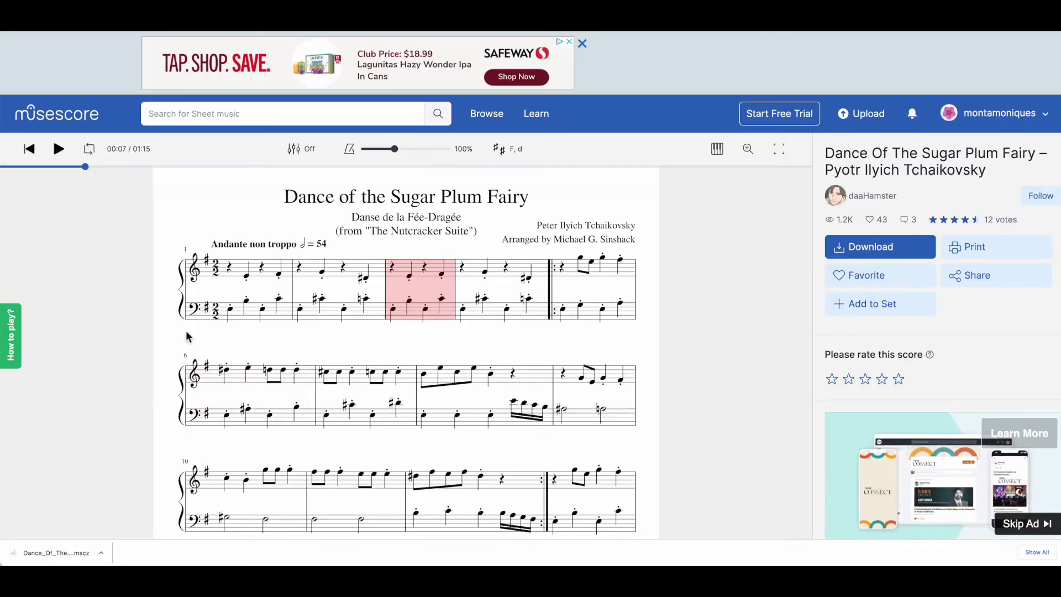
Step: Open the downloaded Sugar Plum Fairy file from Finder in MuseScore and export it to Downloads as an uncompressed MusicXML file (*.musicxml)
left_click(101, 553)
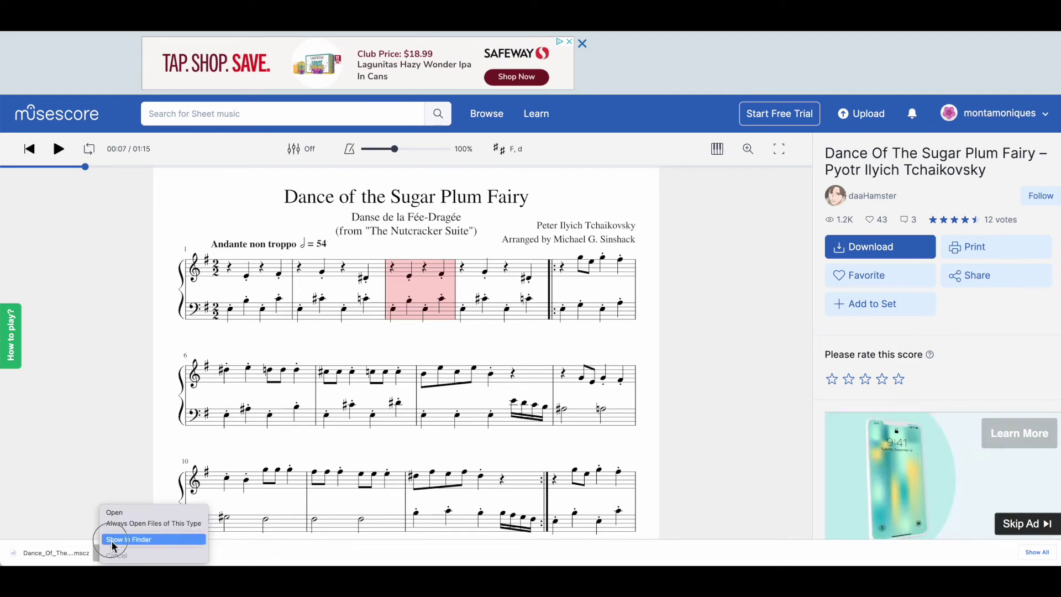
left_click(111, 540)
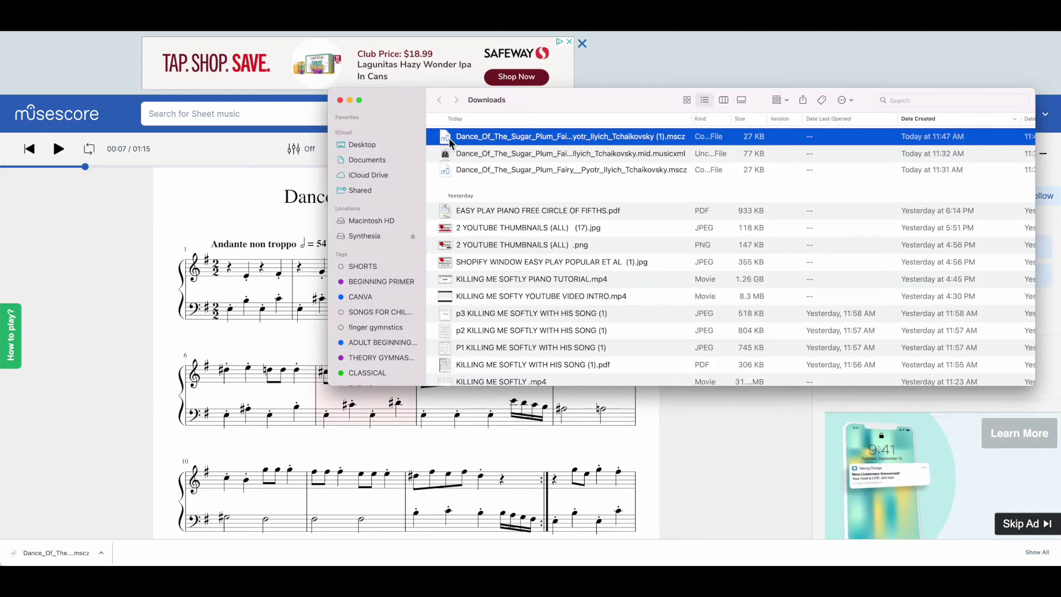
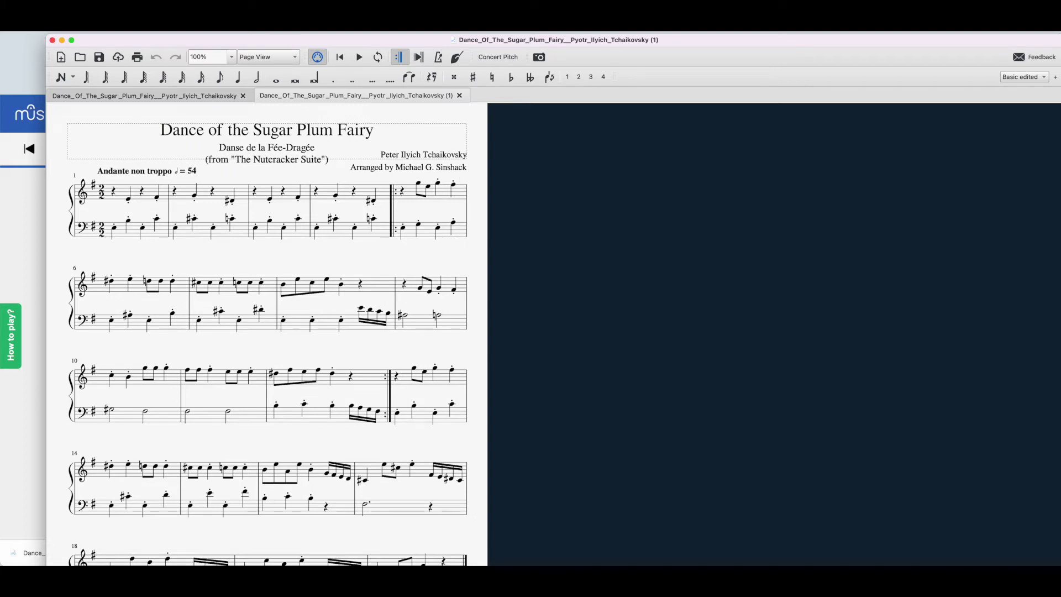
left_click(78, 26)
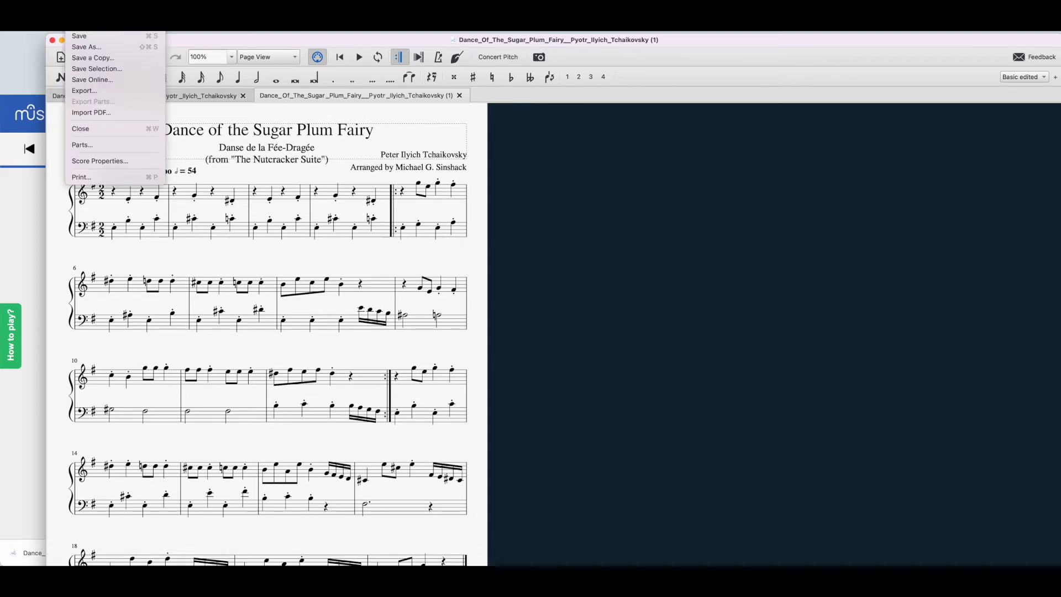
left_click(87, 92)
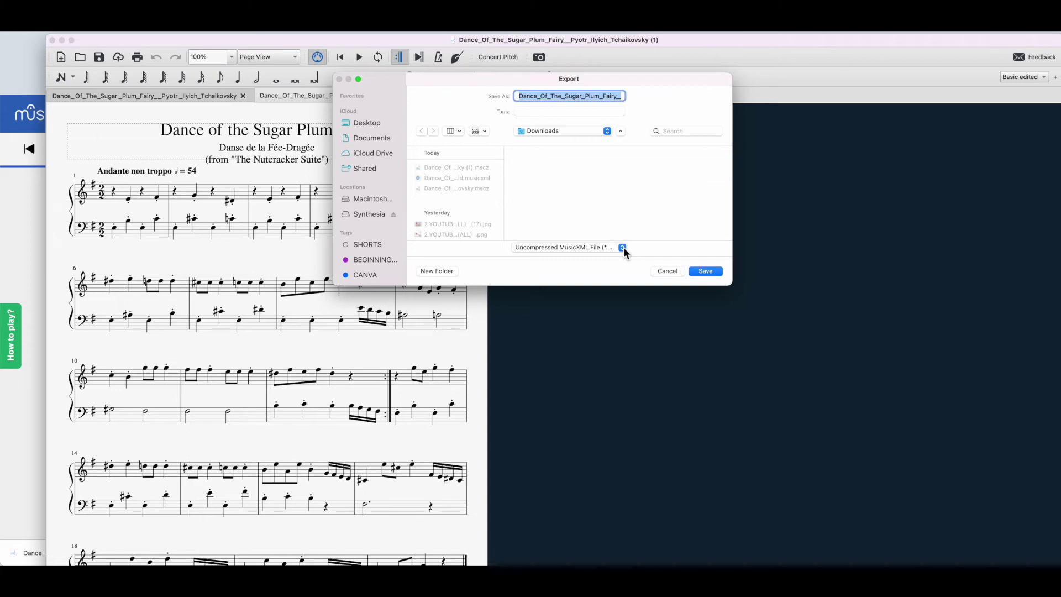
left_click(623, 247)
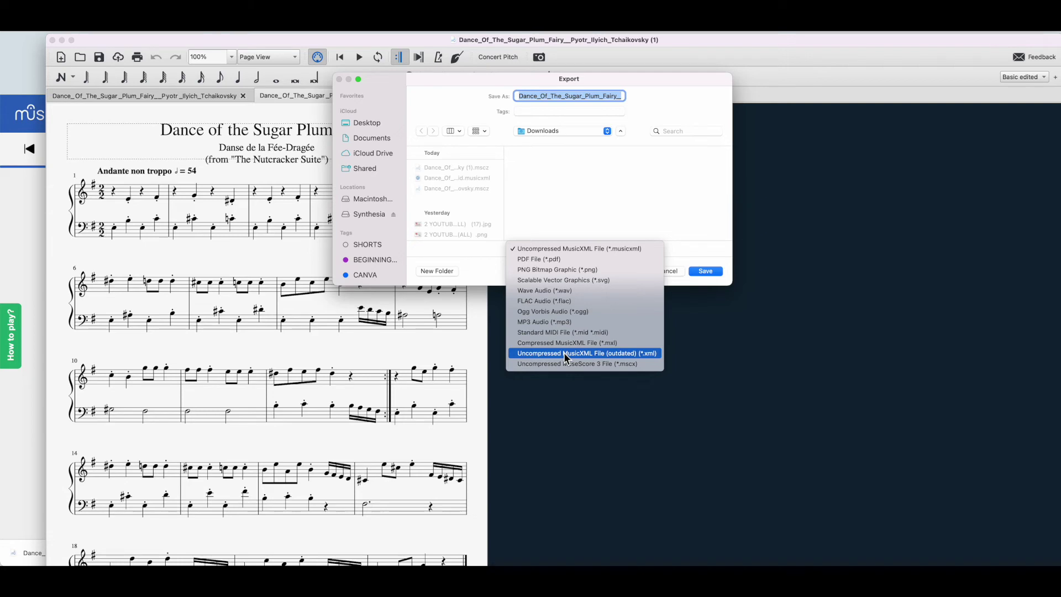
left_click(591, 248)
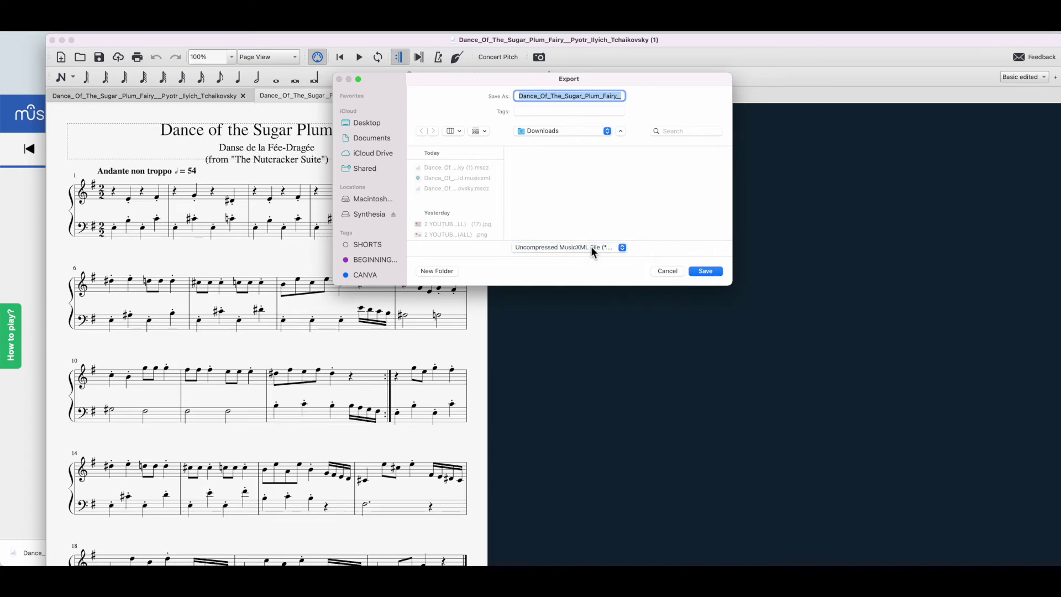
left_click(706, 271)
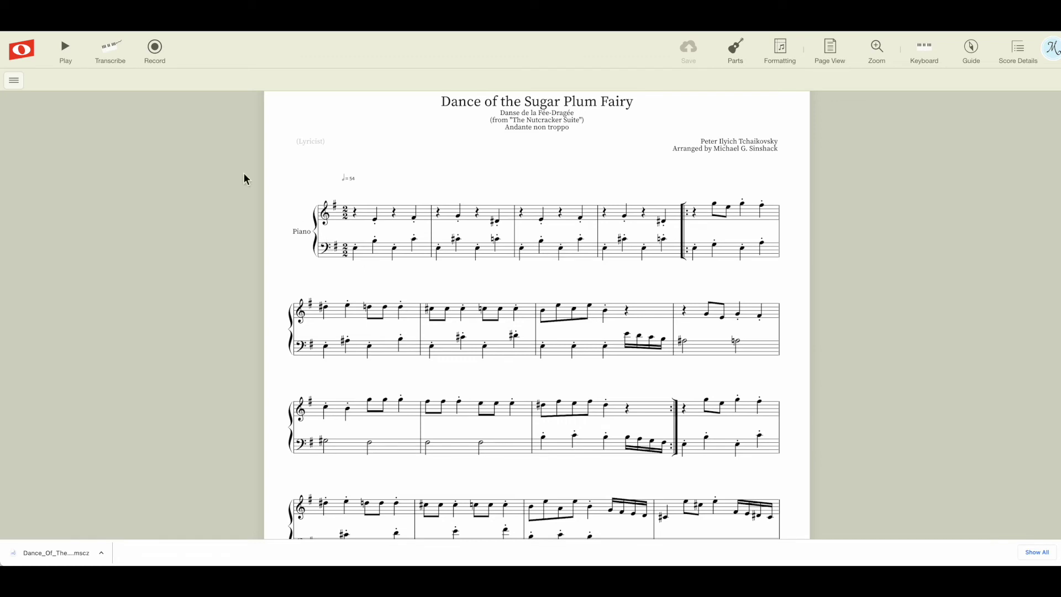
Step: Switch to Noteflight and create a new score that starts by importing XML or MIDI files
left_click(22, 54)
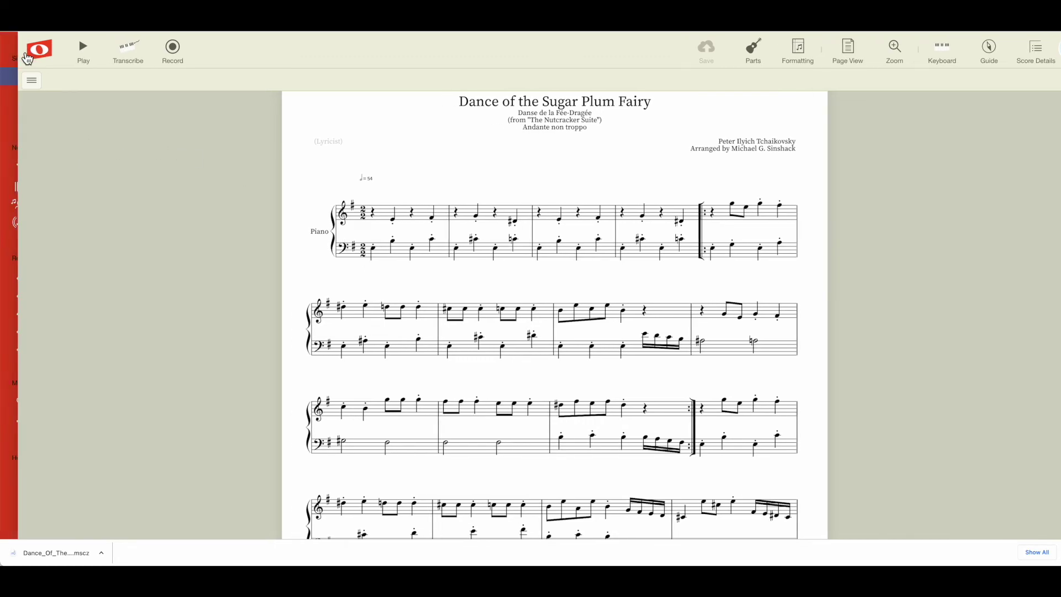
left_click(38, 54)
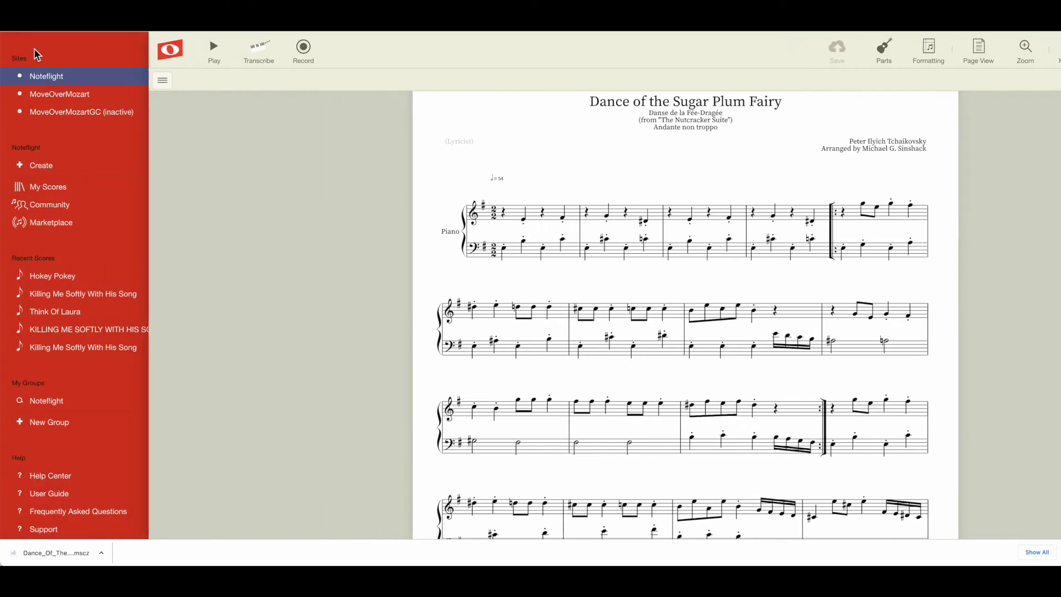
left_click(33, 170)
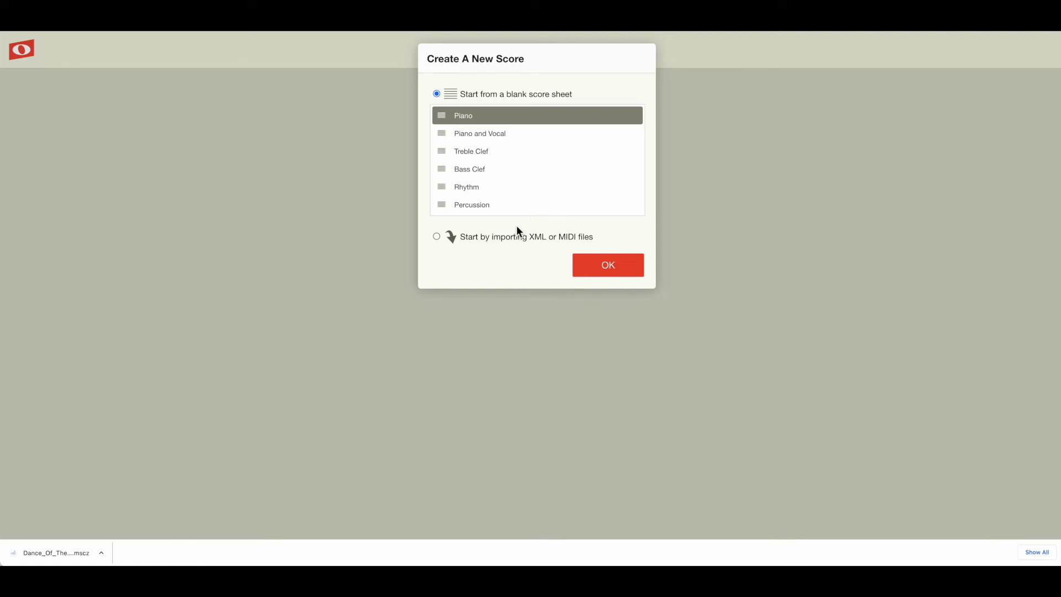
left_click(437, 237)
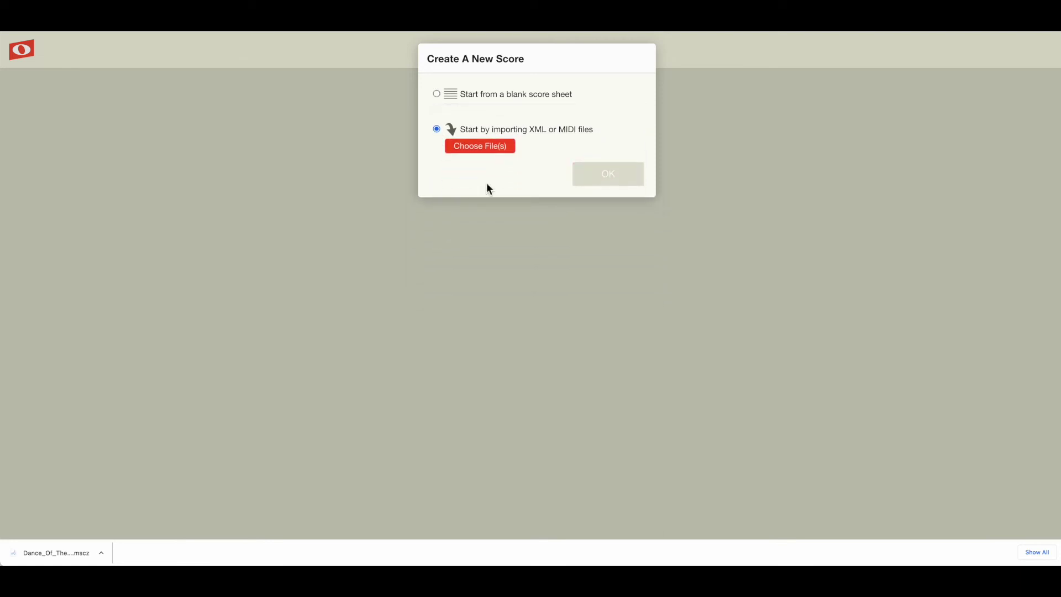
Step: Import Dance_Of_The_Sugar_Plum_Fairy__Pyotr_Ilyich_Tchaikovsky (1).musicxml from Downloads, using original text positions, system breaks, stem directions and slur directions
left_click(478, 147)
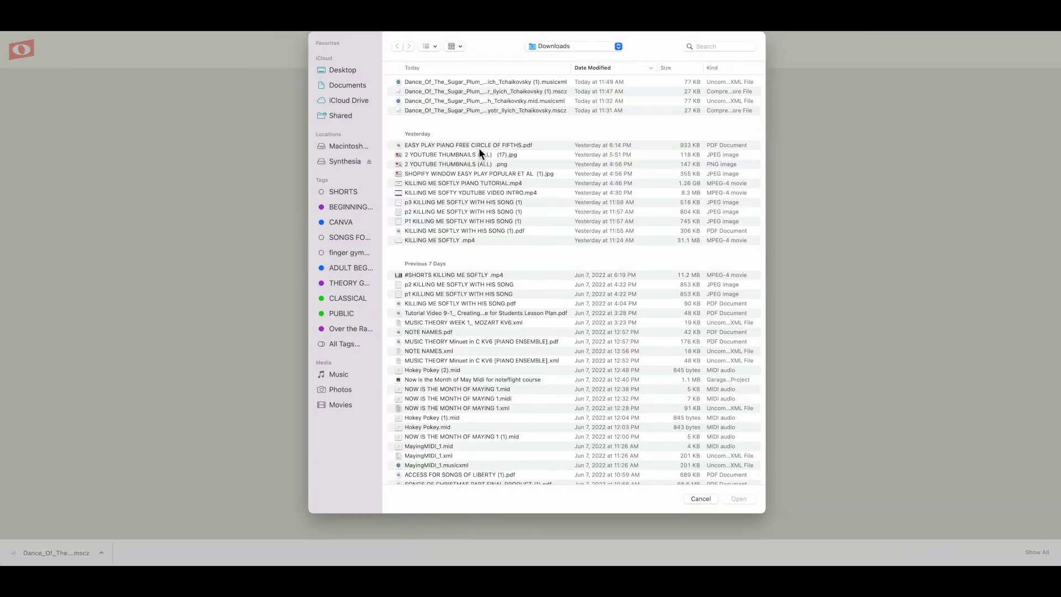
left_click(457, 81)
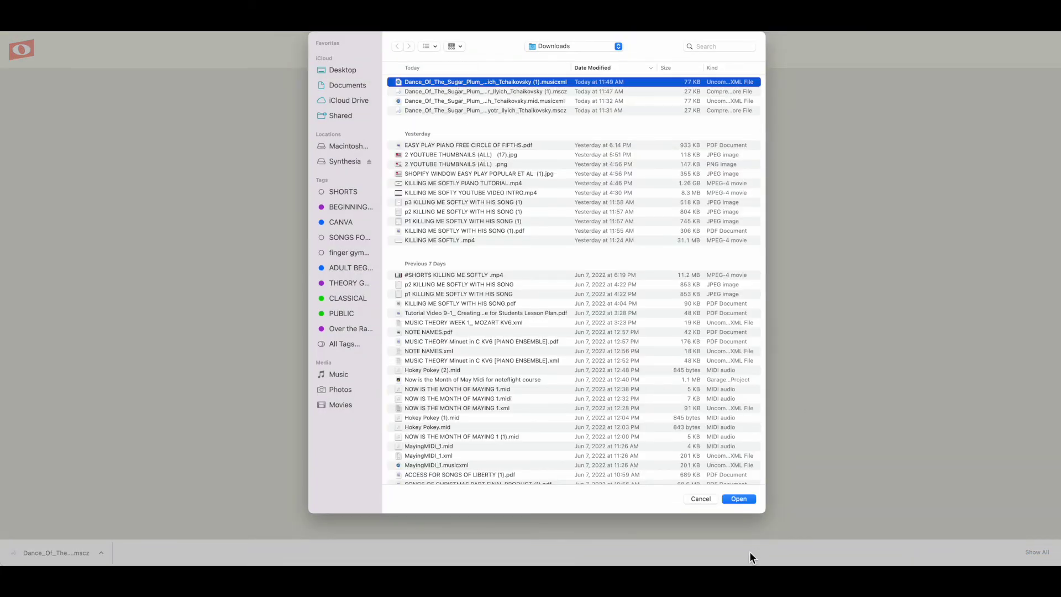
left_click(738, 499)
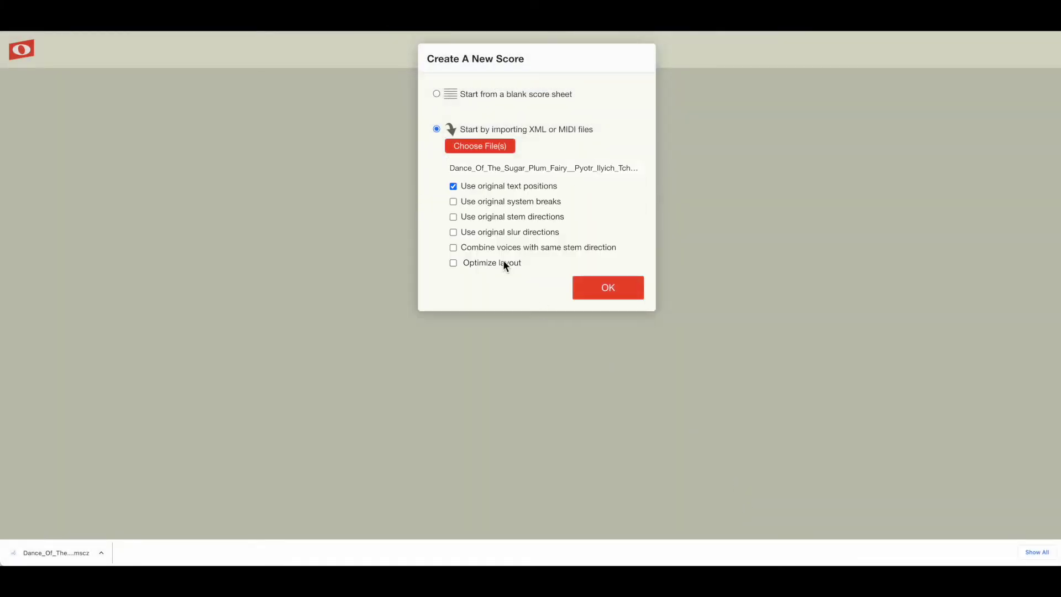
left_click(453, 201)
left_click(454, 217)
left_click(453, 232)
left_click(608, 295)
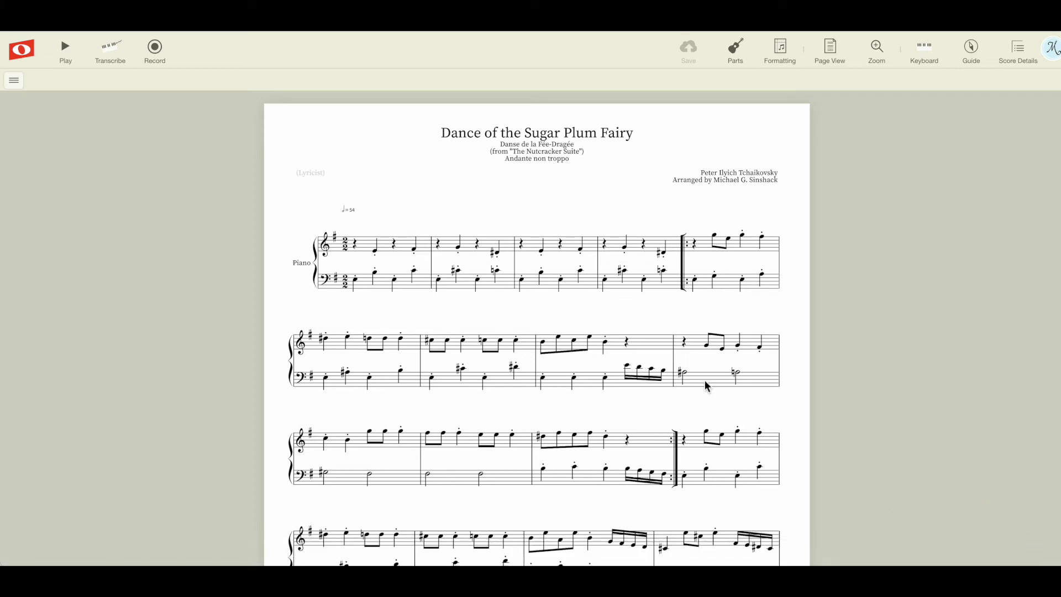
Step: Copy the heading "Dance of the Sugar Plum Fairy" from the page into the score details as the score's title, and save the score
scroll(481, 309, "down", 1)
scroll(482, 308, "down", 1)
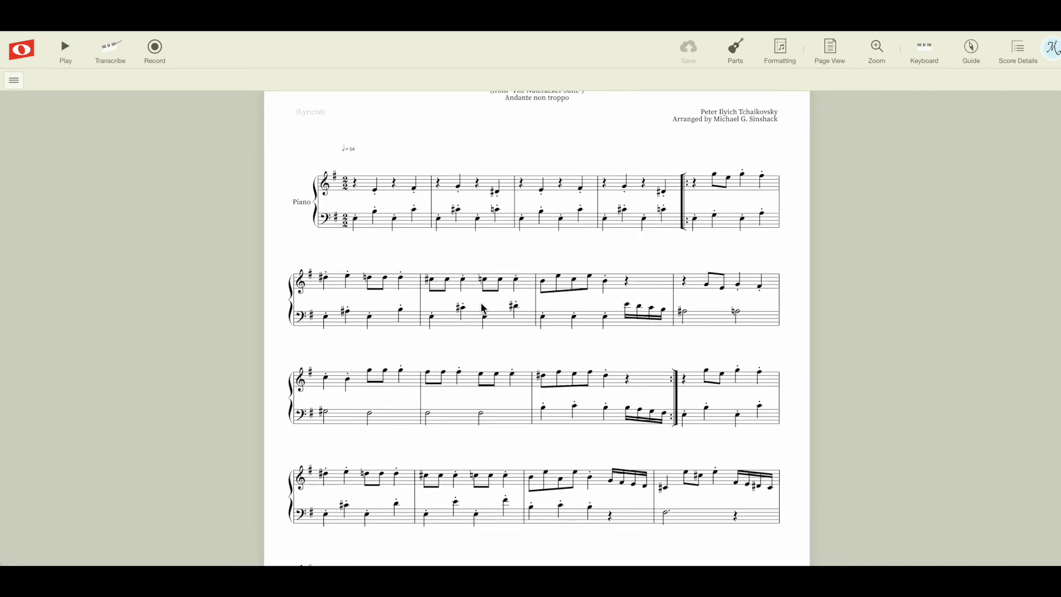
scroll(482, 308, "up", 2)
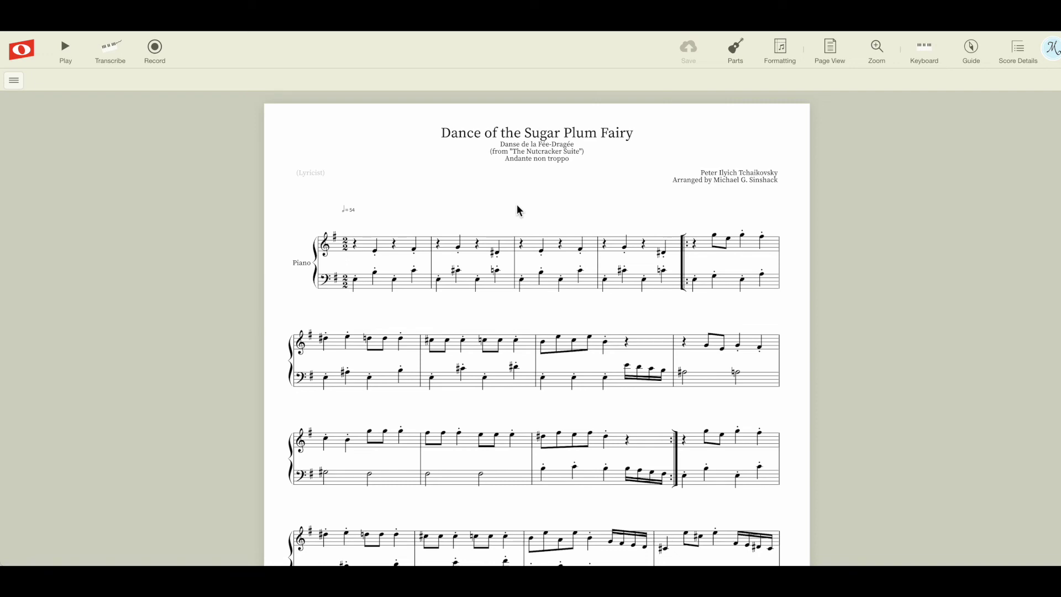
left_click(1023, 59)
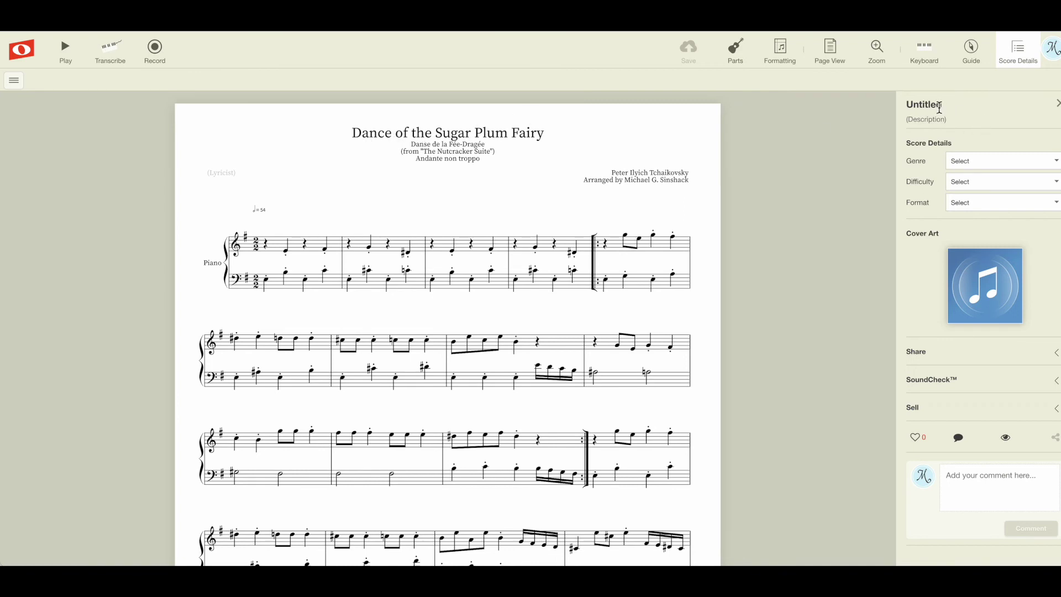
double_click(355, 133)
left_click_drag(356, 132, 545, 131)
key("ctrl+c")
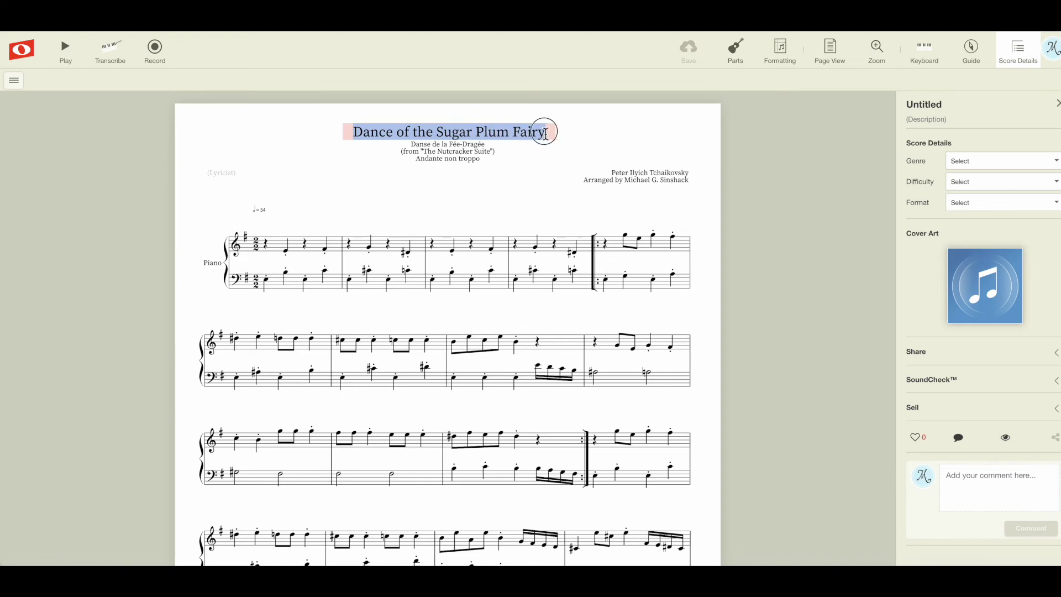
left_click(928, 108)
left_click_drag(942, 109, 898, 107)
key("ctrl+v")
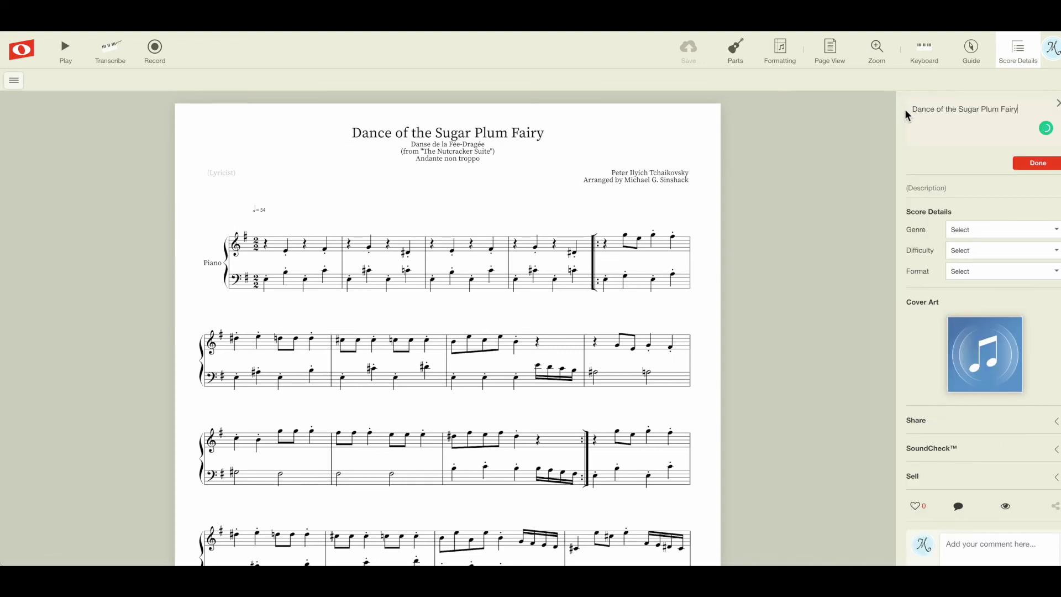
left_click(1036, 165)
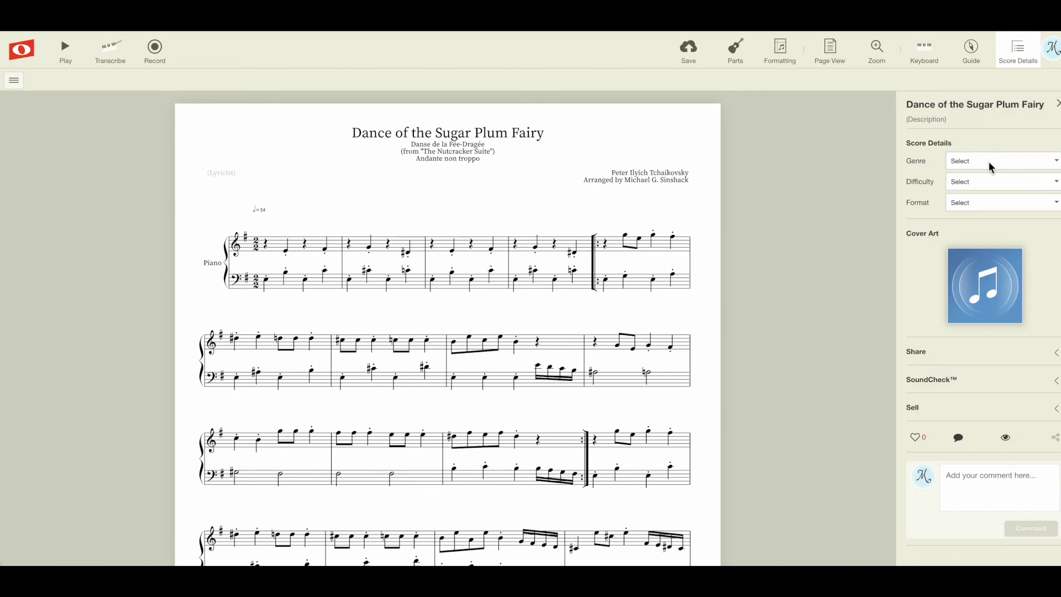
left_click(689, 51)
Step: Set the score's genre to Classical, its difficulty to Beginner and its format to Solo
left_click(994, 169)
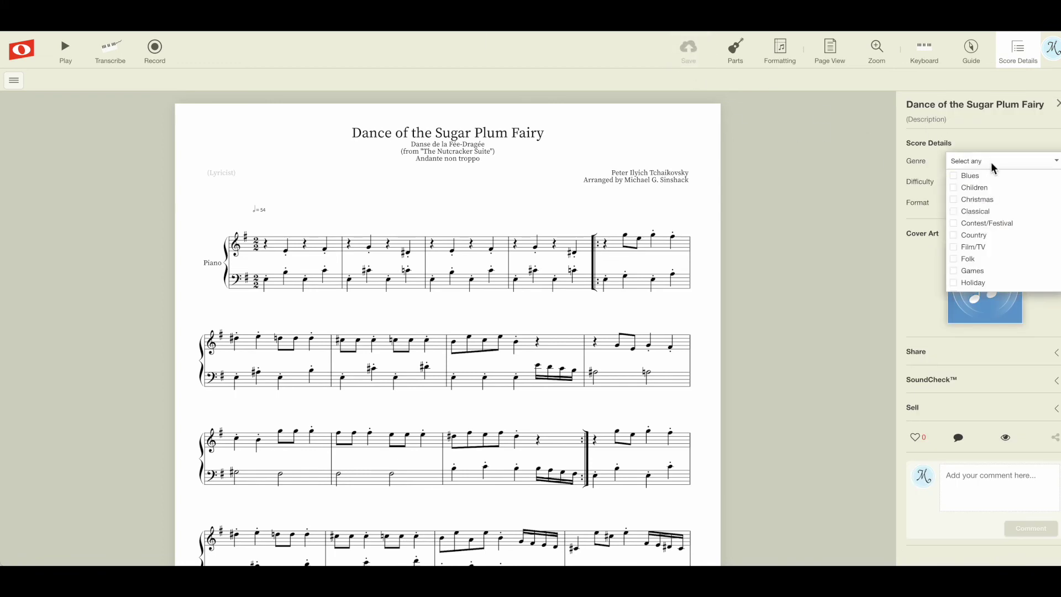
left_click(954, 212)
left_click(846, 185)
left_click(961, 182)
left_click(967, 193)
left_click(975, 204)
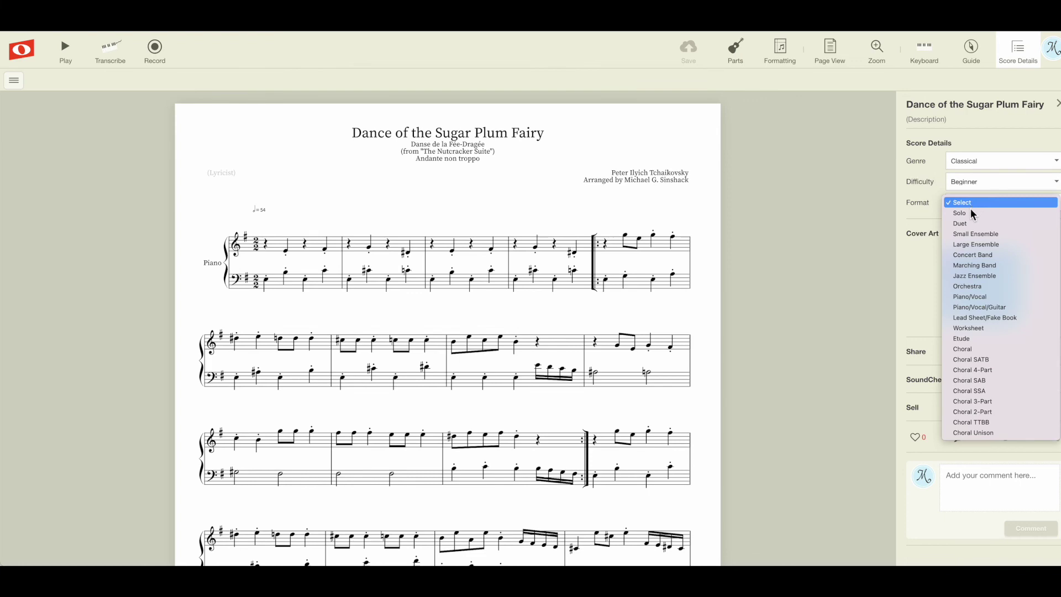
left_click(947, 214)
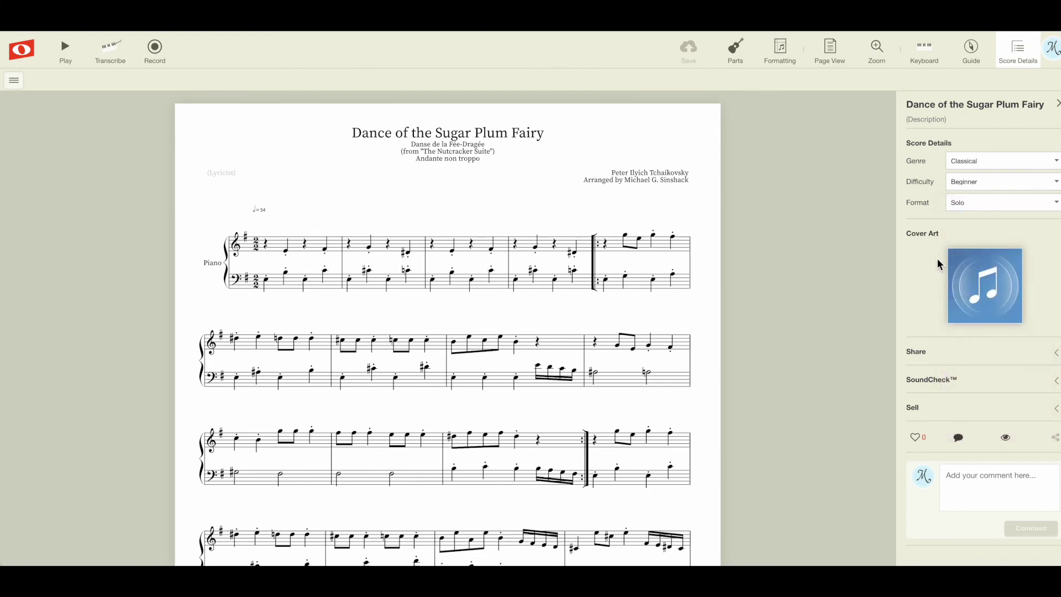
Step: Create the cover art from the score, adjust the crop area to include the title and upper staves, and save it
left_click(998, 299)
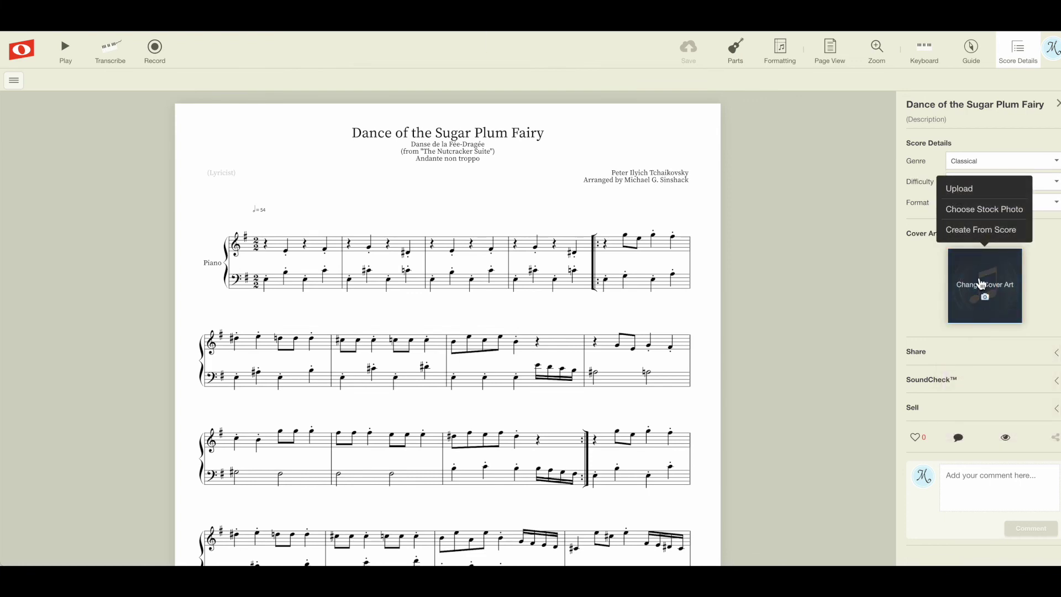
left_click(973, 229)
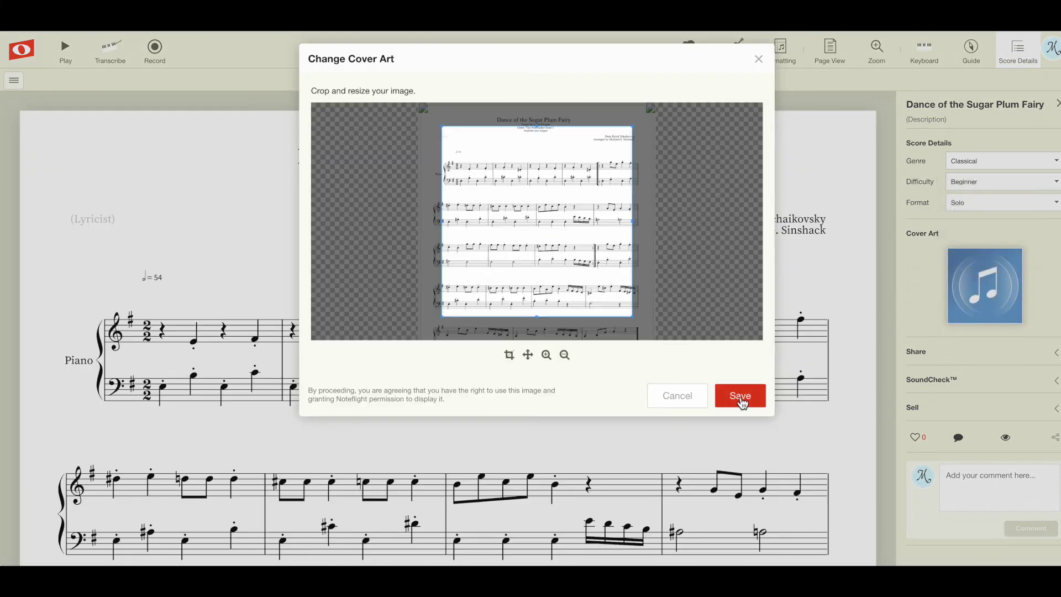
left_click_drag(554, 204, 555, 185)
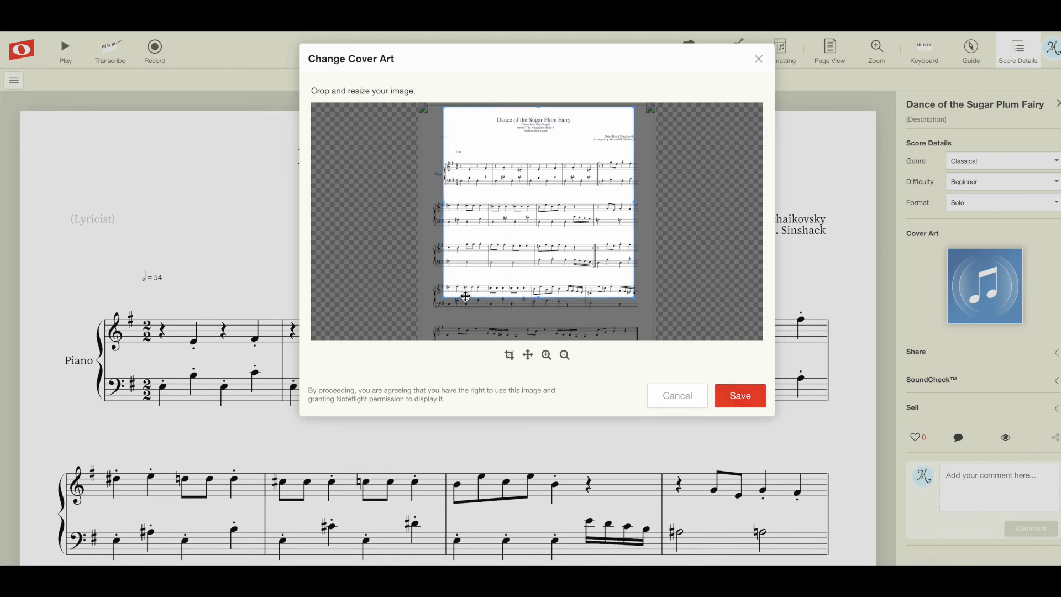
left_click_drag(441, 300, 746, 117)
left_click_drag(471, 282, 481, 276)
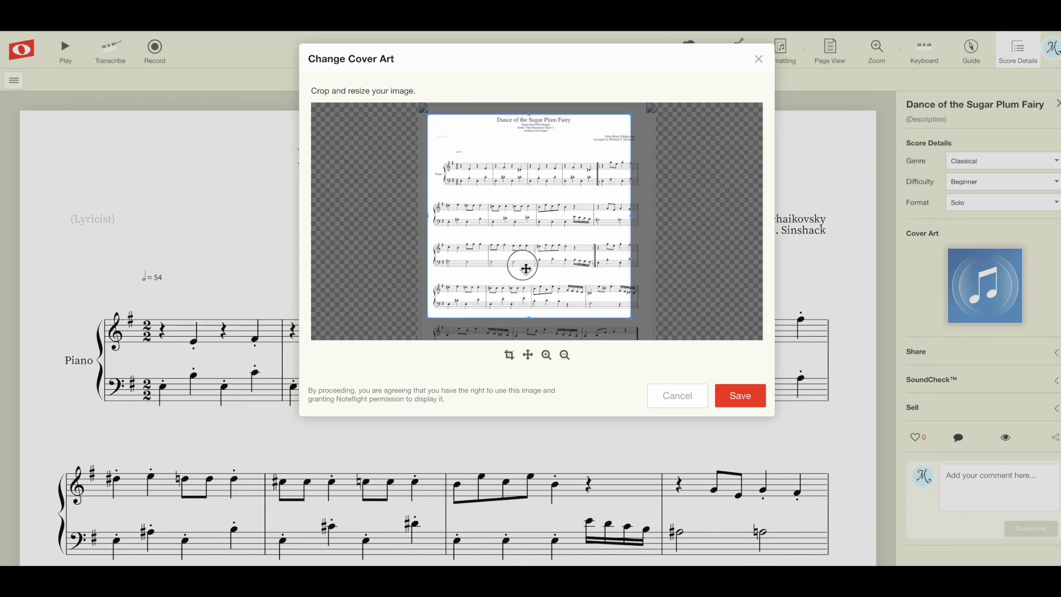
left_click(742, 399)
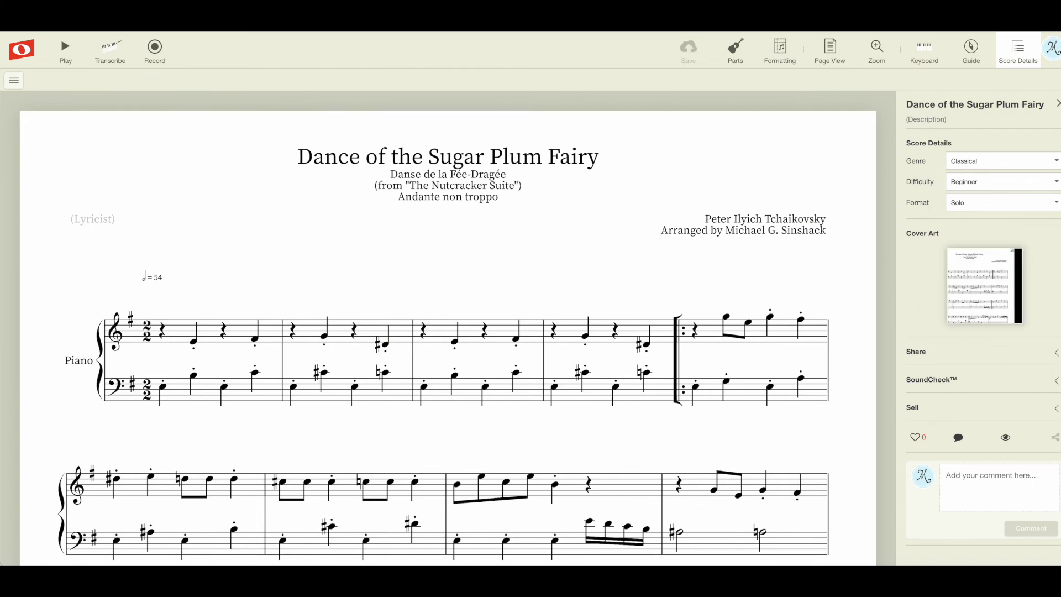
left_click(1056, 354)
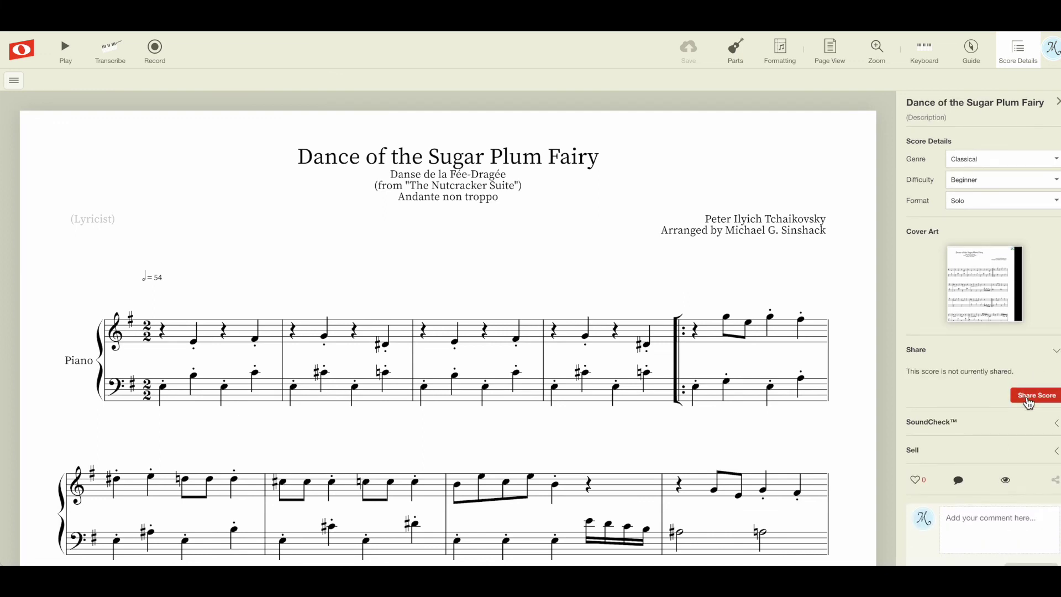
left_click(1029, 397)
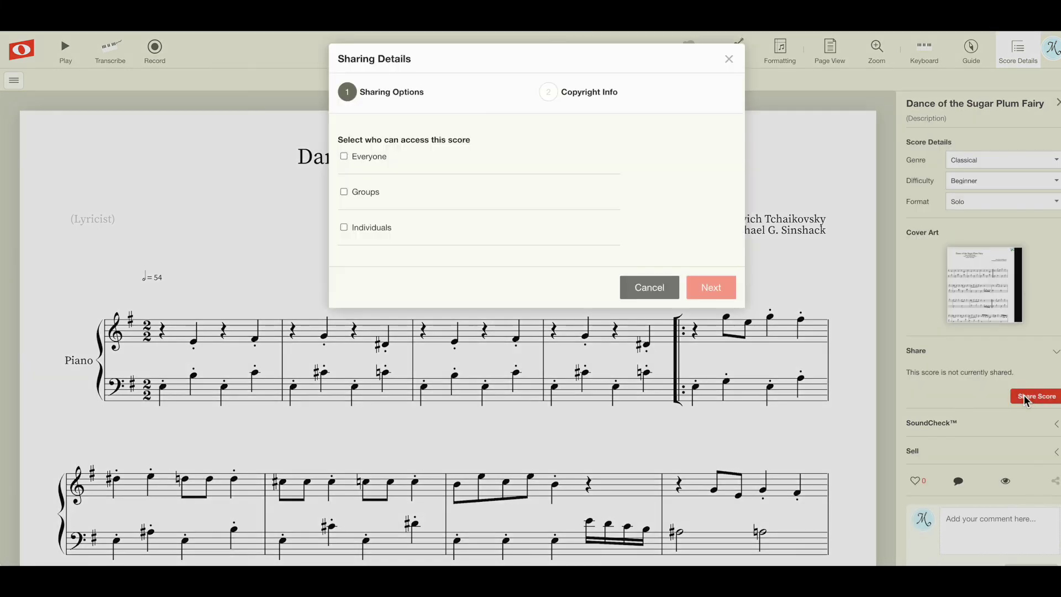
left_click(344, 157)
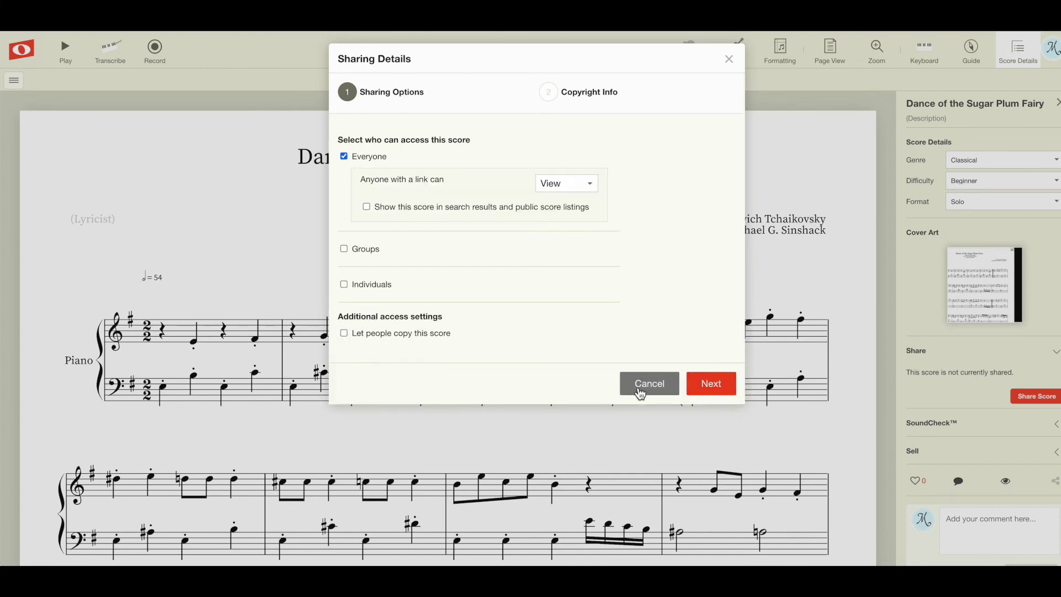
left_click(729, 60)
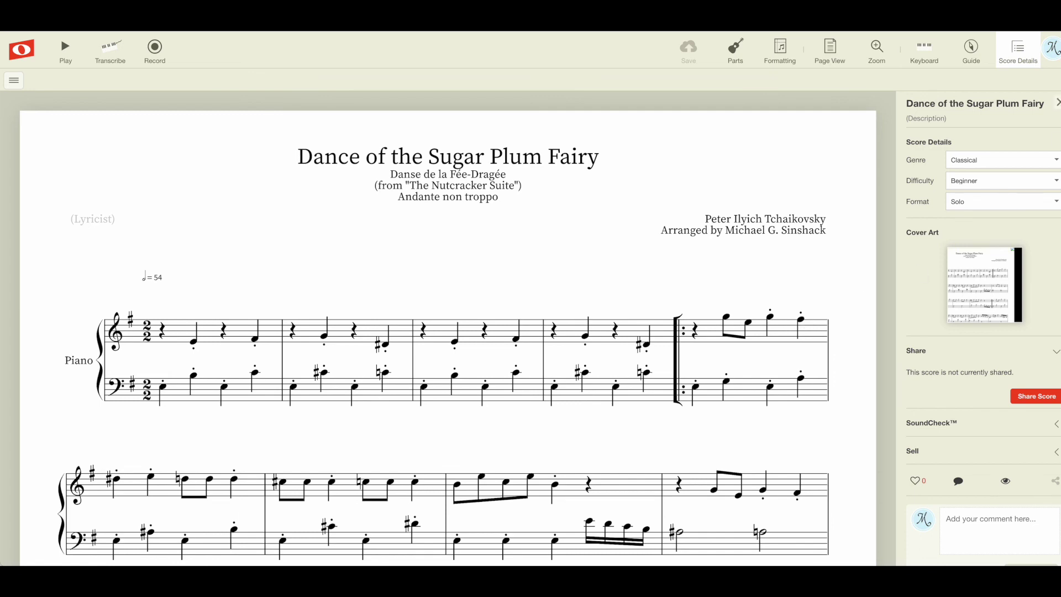
Step: Close the score details and look over the imported piano score
left_click(1057, 102)
scroll(580, 412, "down", 1)
scroll(581, 412, "down", 2)
scroll(580, 412, "up", 3)
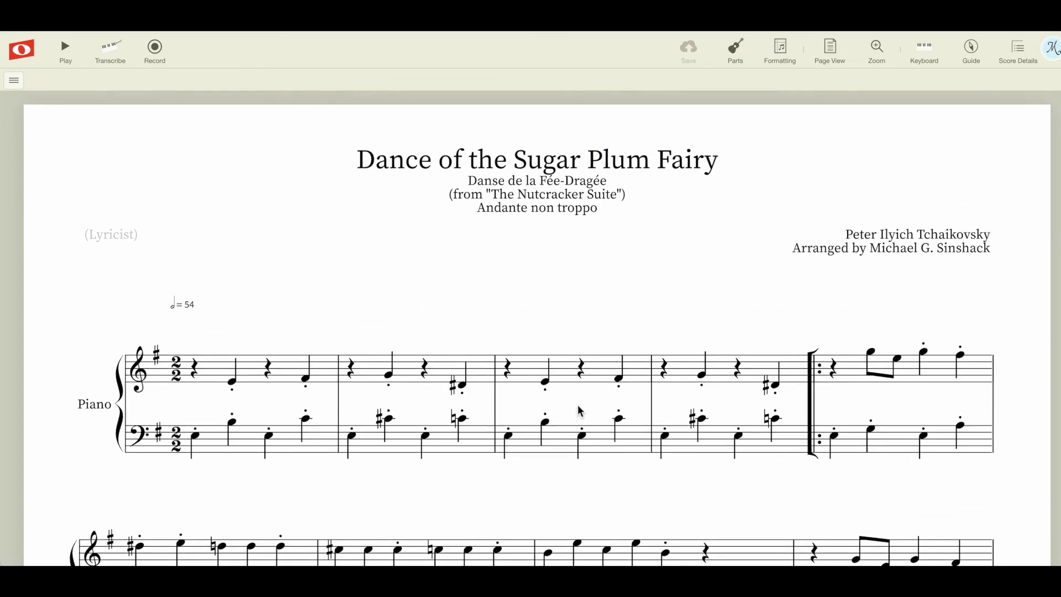